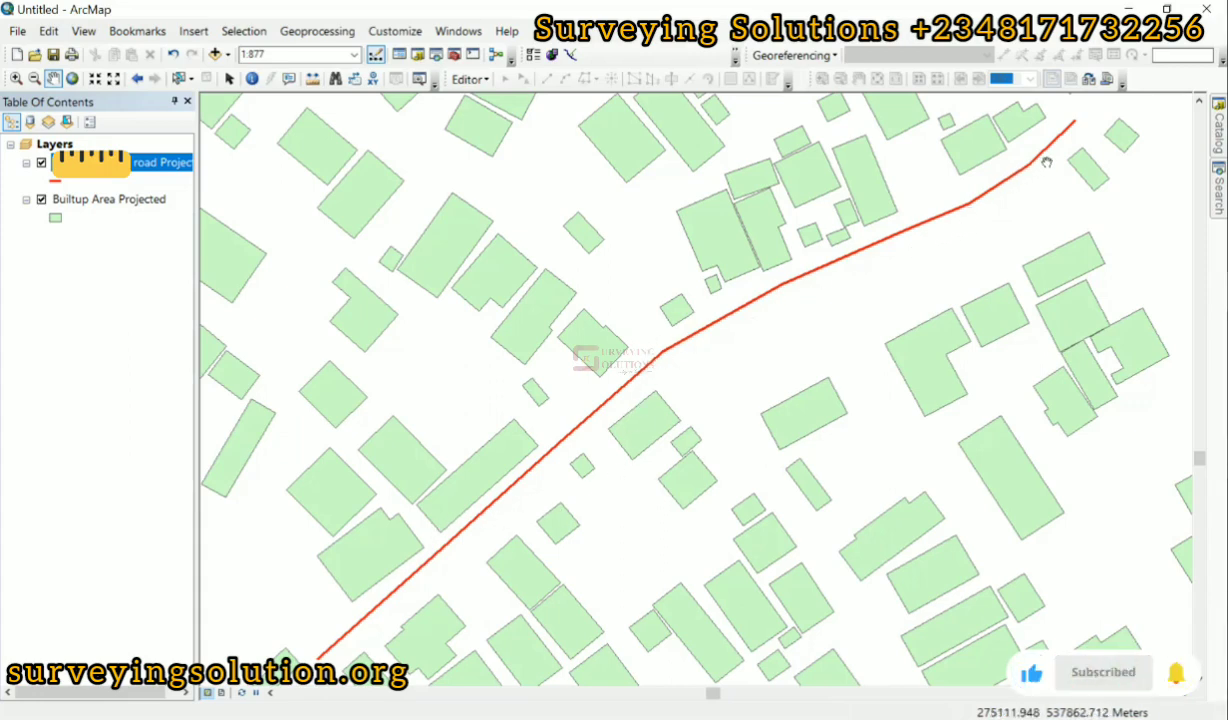
Open Geoprocessing > Buffer and set Input Features to the Road Projected layer.
{"action": "left_click", "coordinate": [316, 34]}
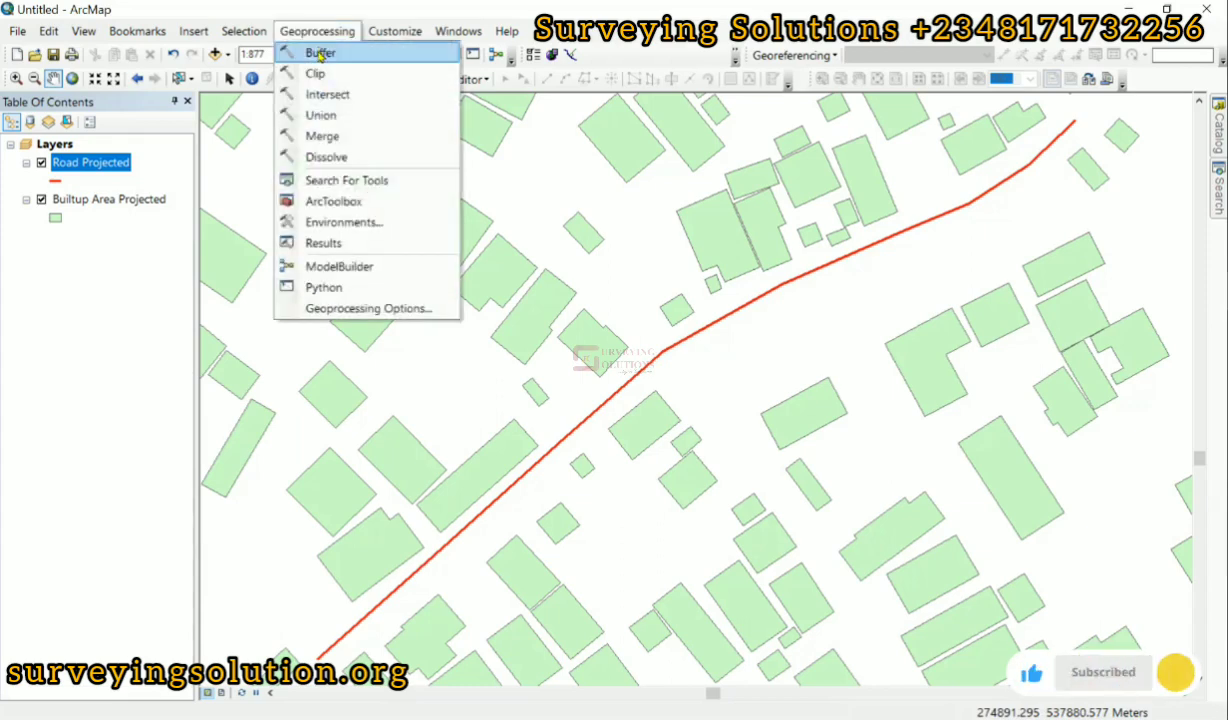
{"action": "left_click", "coordinate": [318, 54]}
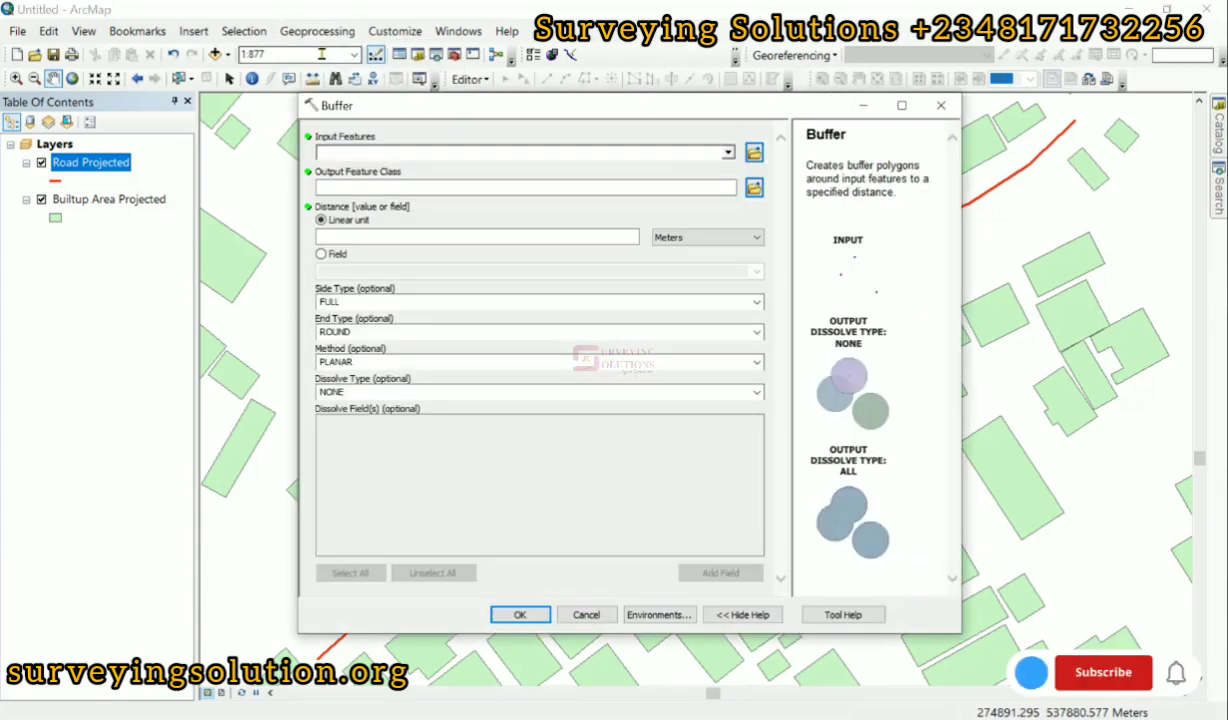
{"action": "mouse_move", "coordinate": [412, 117]}
{"action": "left_mouse_down"}
{"action": "mouse_move", "coordinate": [411, 132]}
{"action": "mouse_move", "coordinate": [412, 120]}
{"action": "left_mouse_up"}
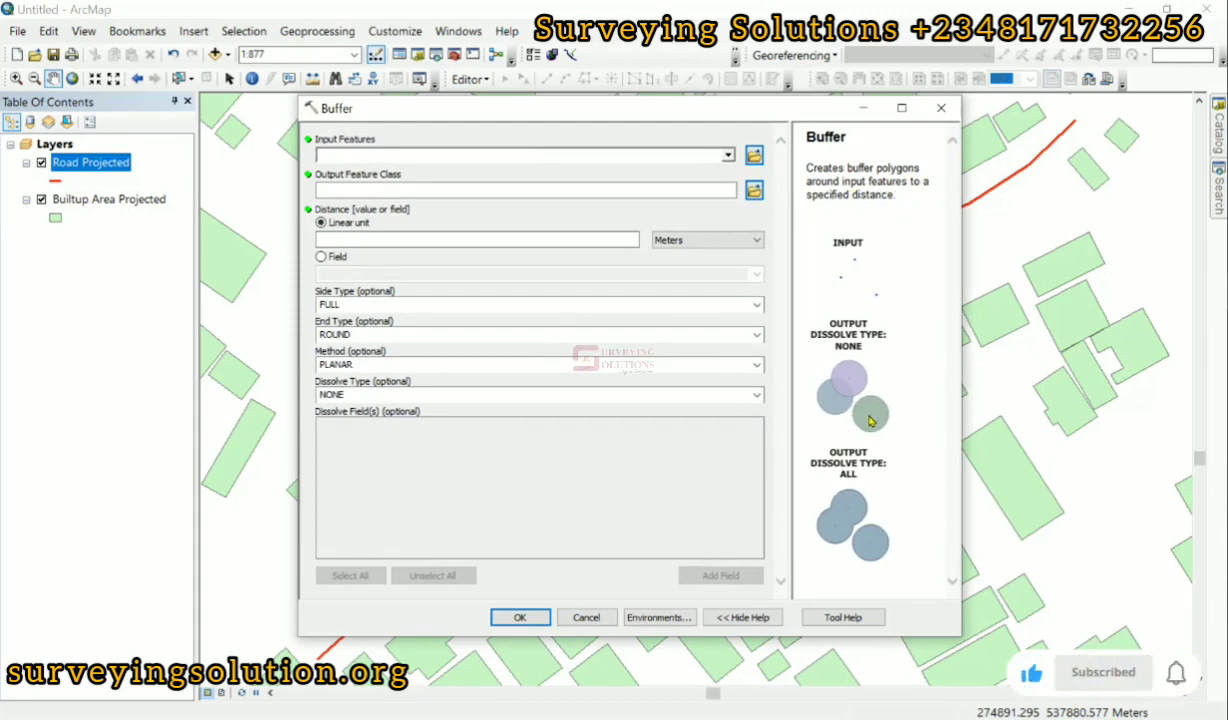
{"action": "left_click", "coordinate": [728, 155]}
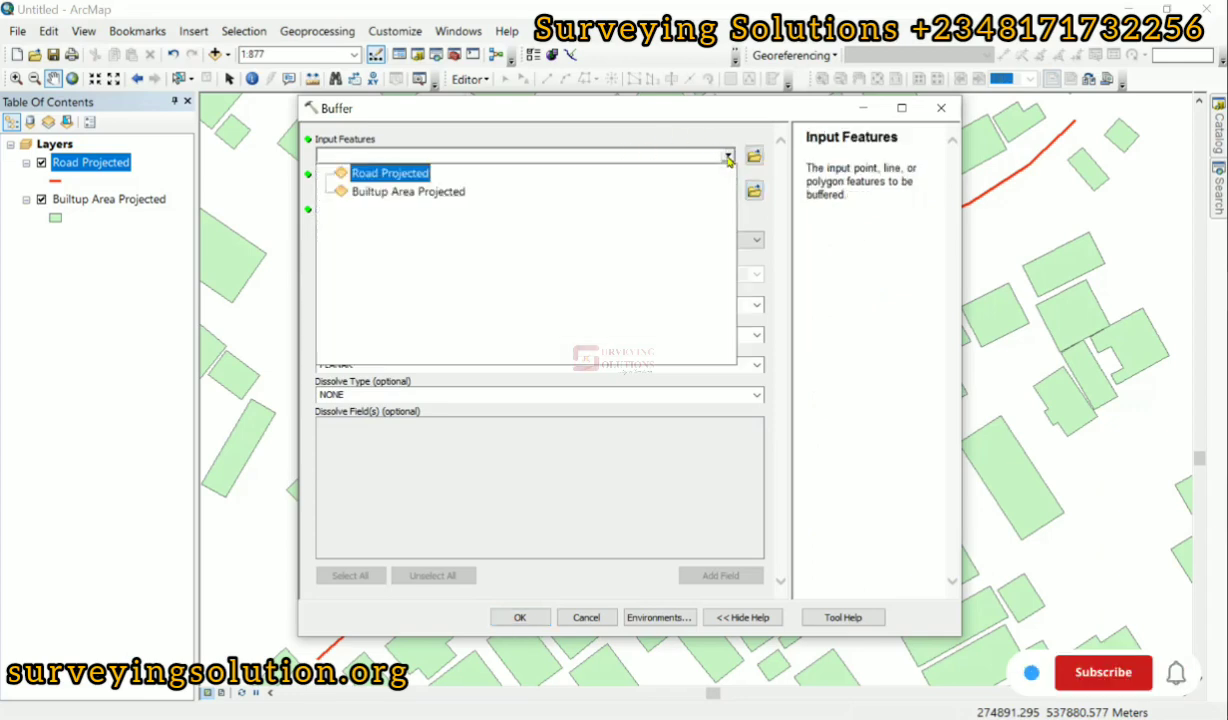
{"action": "left_click", "coordinate": [394, 176]}
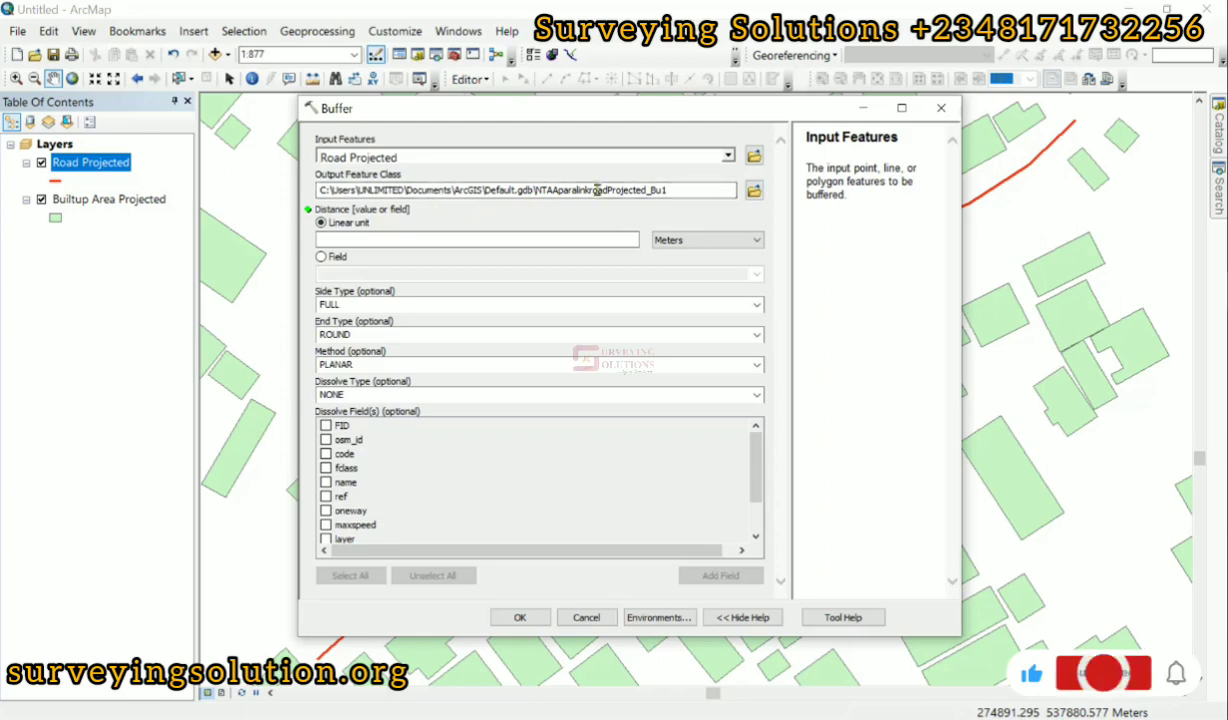
Browse the output feature class and save it as the 30m Buffer shapefile in Compensation.
{"action": "left_click", "coordinate": [754, 191]}
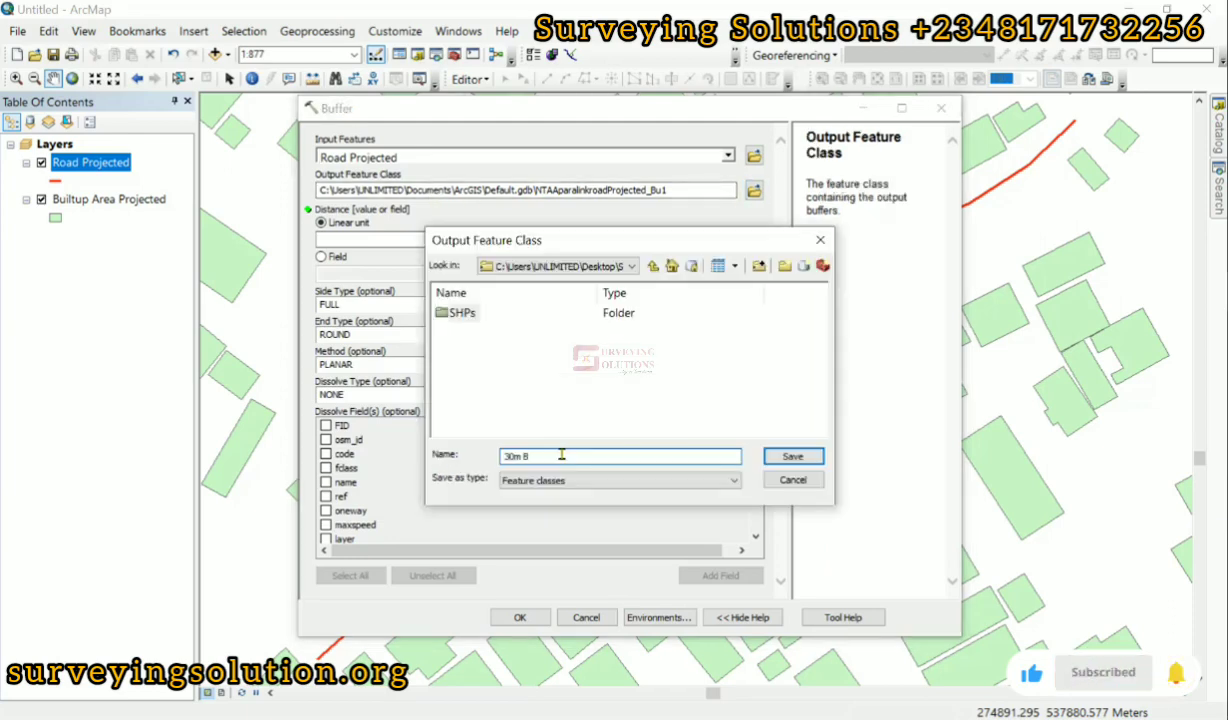
{"action": "type", "text": "uffer"}
{"action": "left_click", "coordinate": [792, 456]}
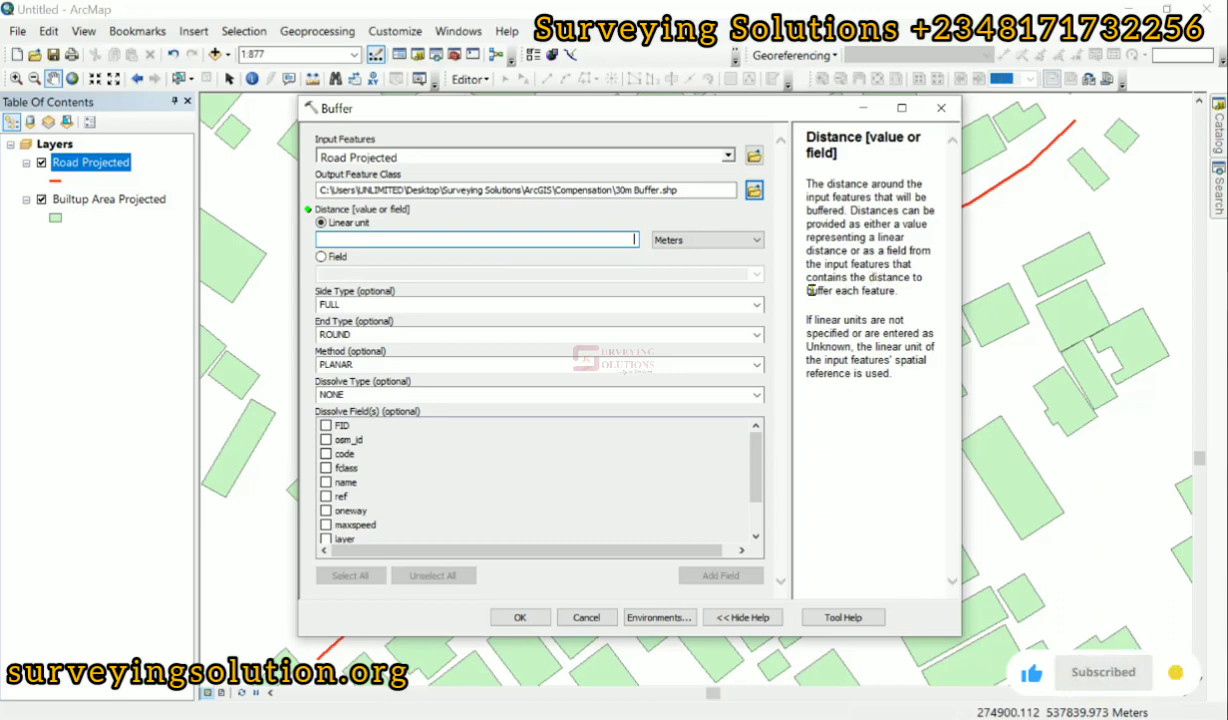
Enter a 30 Meters linear buffer distance and keep the PLANAR method.
{"action": "left_click", "coordinate": [612, 236]}
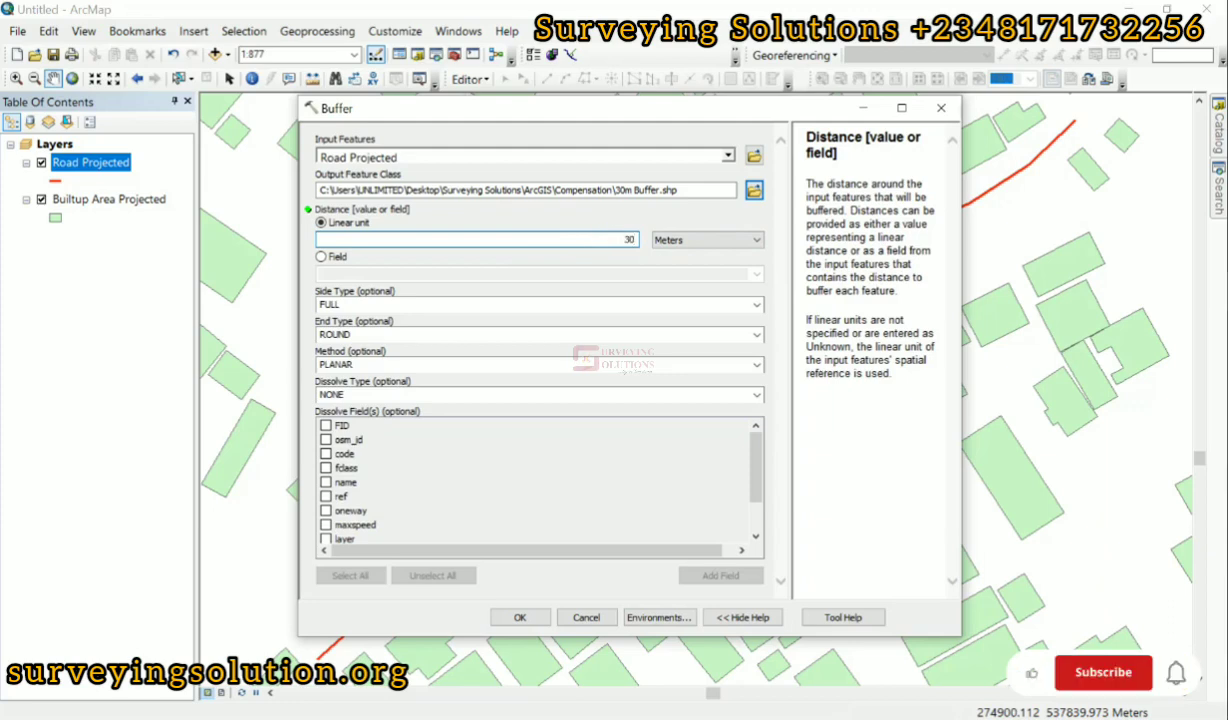
{"action": "left_click", "coordinate": [690, 240]}
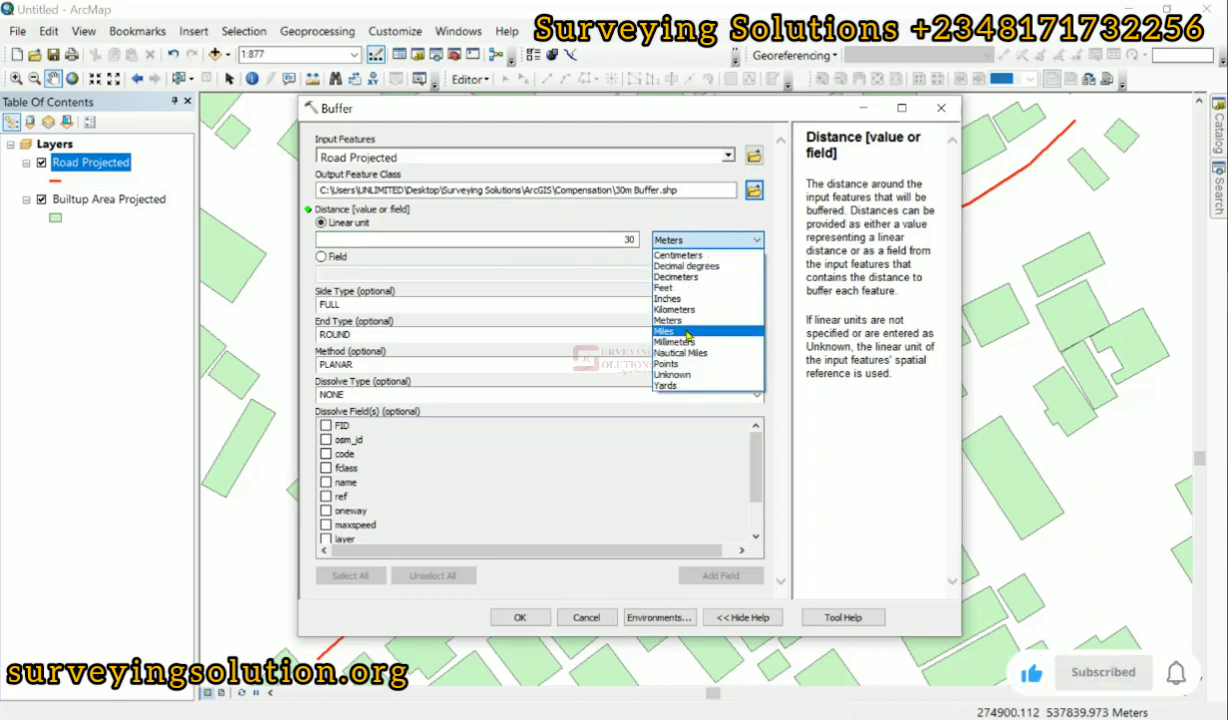
{"action": "left_click", "coordinate": [670, 320]}
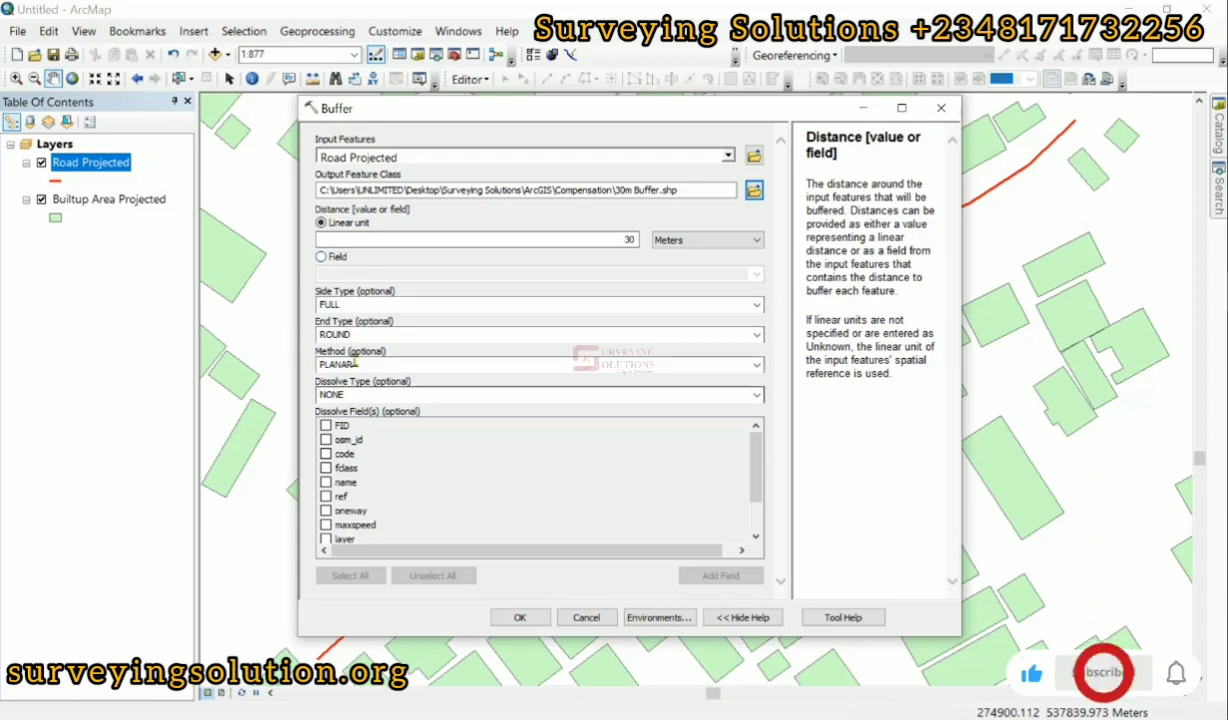
{"action": "left_click", "coordinate": [636, 360]}
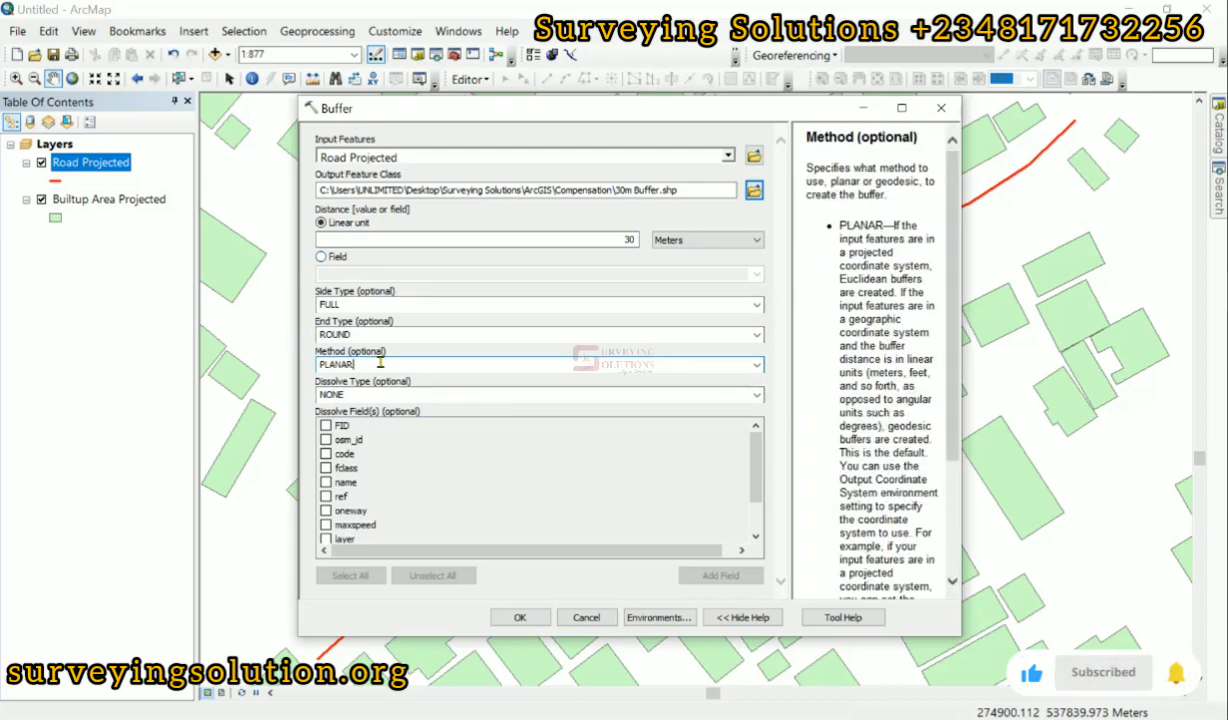
{"action": "left_click", "coordinate": [757, 365]}
{"action": "left_click", "coordinate": [757, 365]}
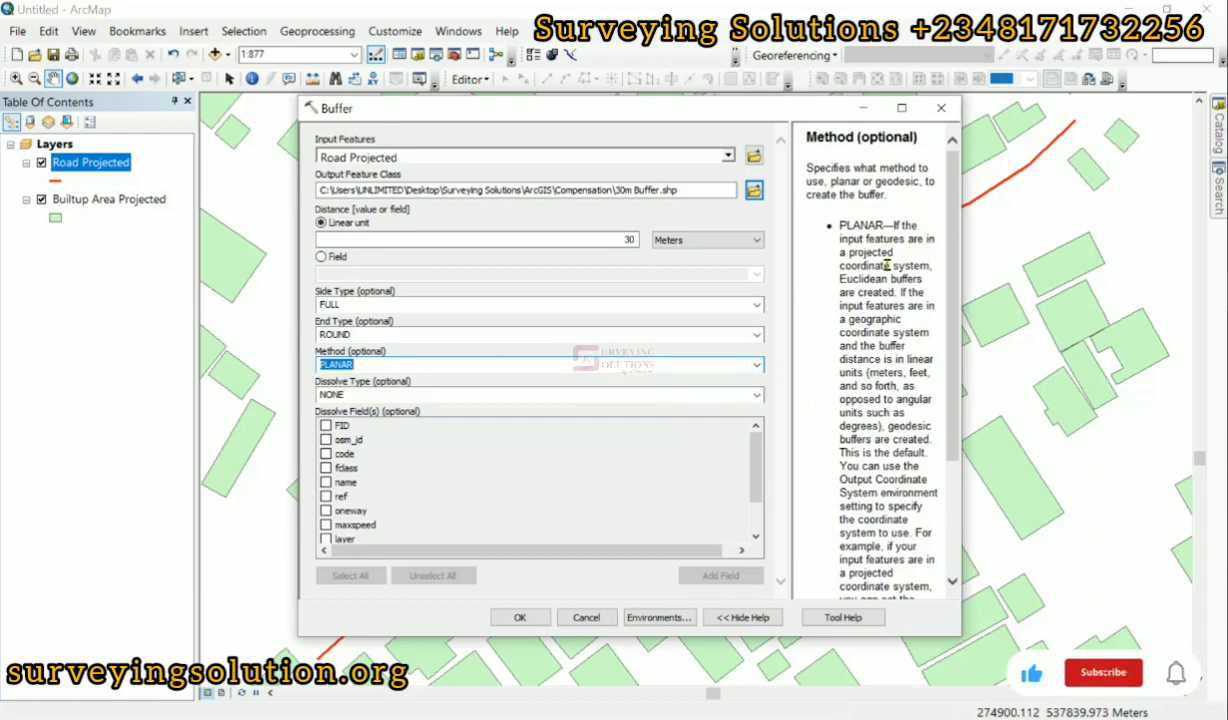
{"action": "scroll", "coordinate": [884, 250], "scroll_direction": "down", "scroll_amount": 5}
{"action": "scroll", "coordinate": [886, 263], "scroll_direction": "up", "scroll_amount": 5}
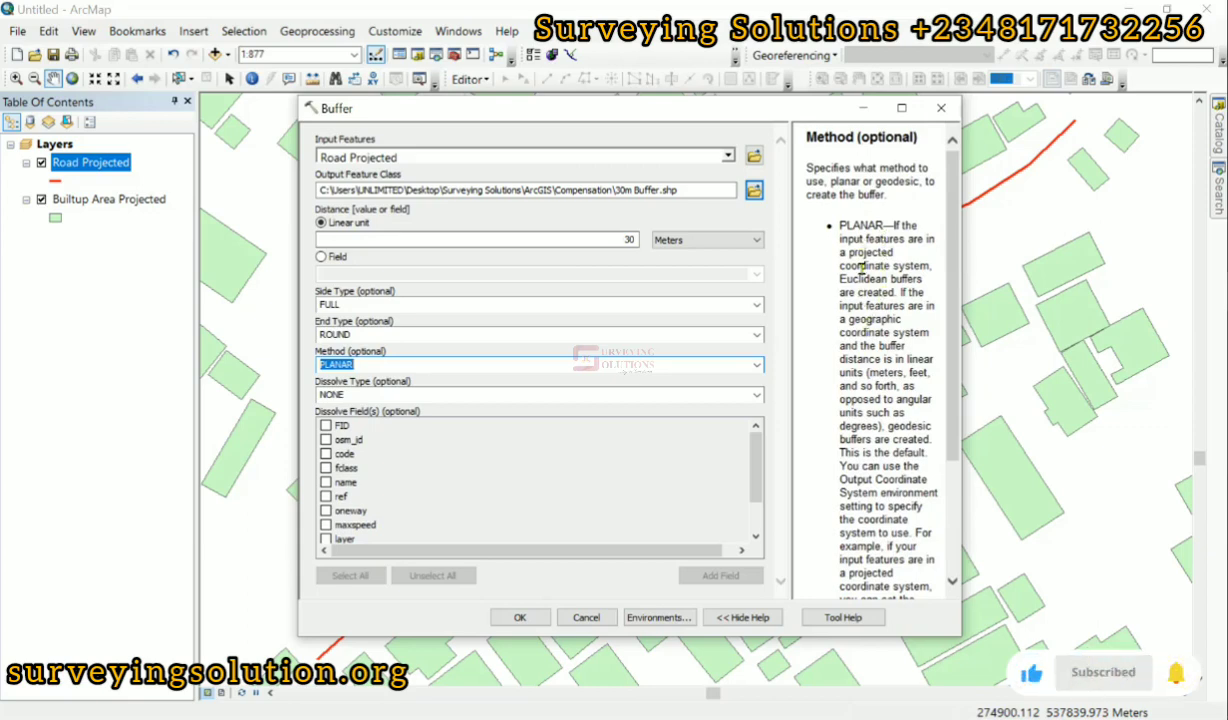
{"action": "scroll", "coordinate": [862, 268], "scroll_direction": "down", "scroll_amount": 5}
{"action": "scroll", "coordinate": [862, 268], "scroll_direction": "up", "scroll_amount": 5}
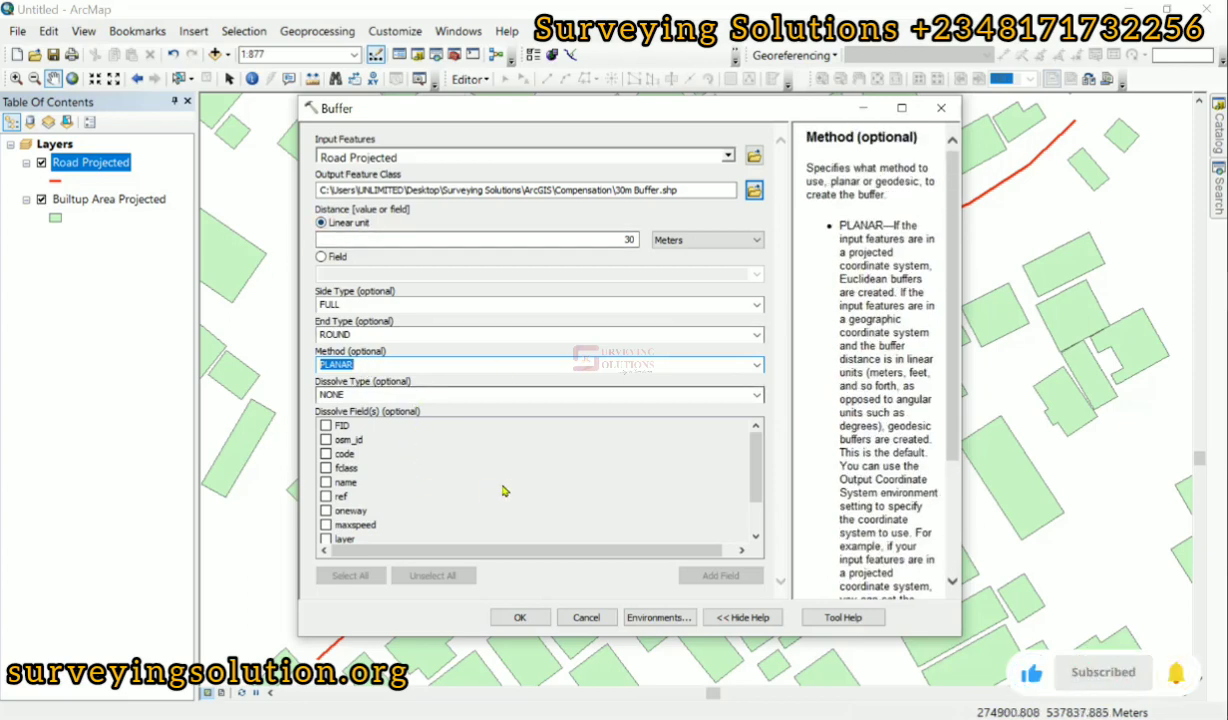
Set the buffer End Type to FLAT while keeping Side Type FULL.
{"action": "left_click", "coordinate": [340, 335]}
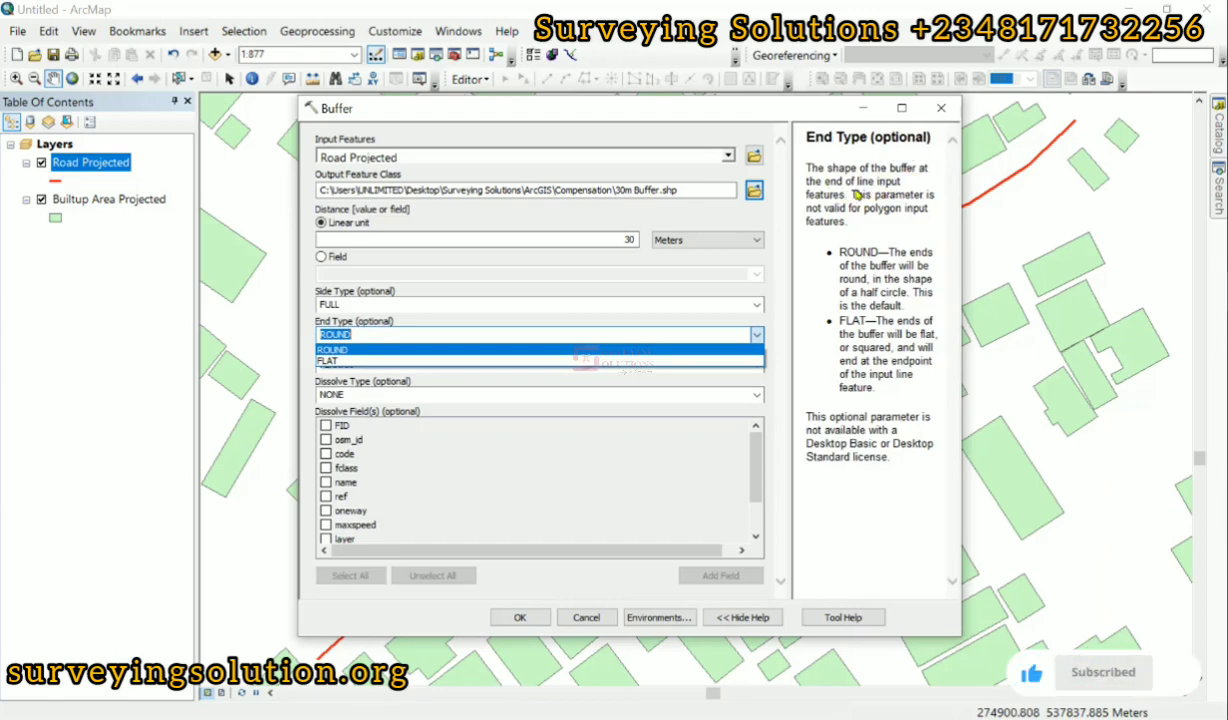
{"action": "left_click", "coordinate": [370, 361]}
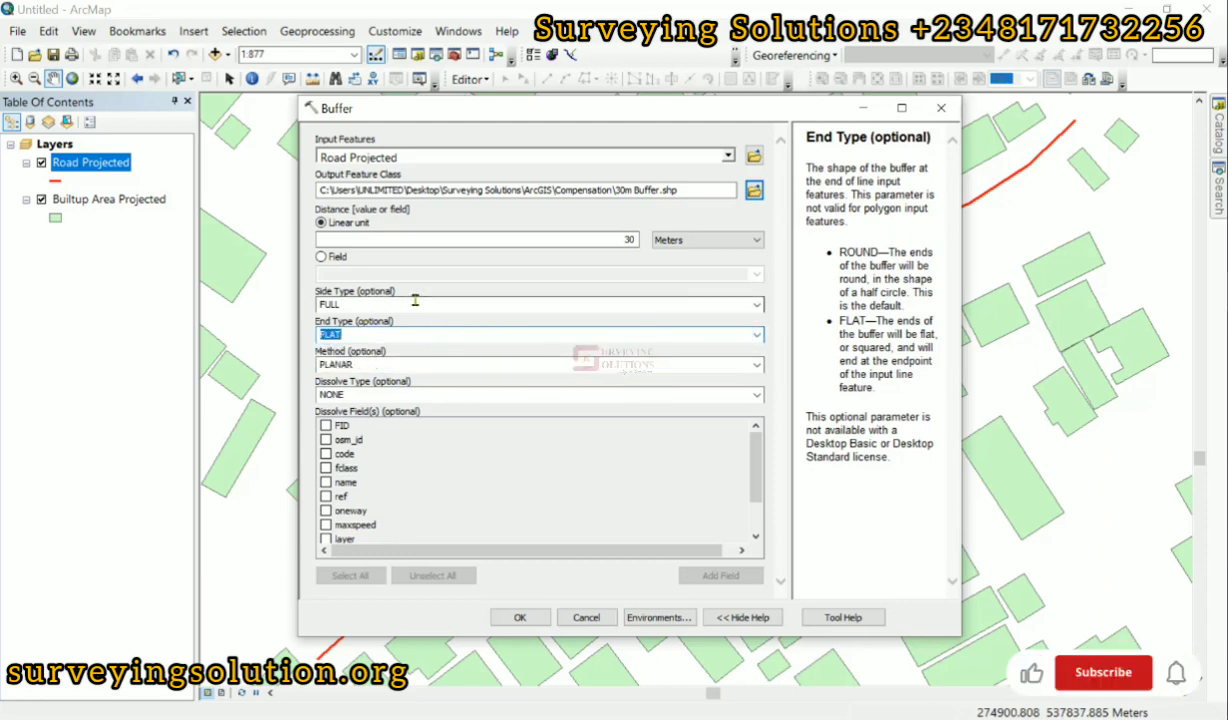
{"action": "left_click", "coordinate": [728, 303]}
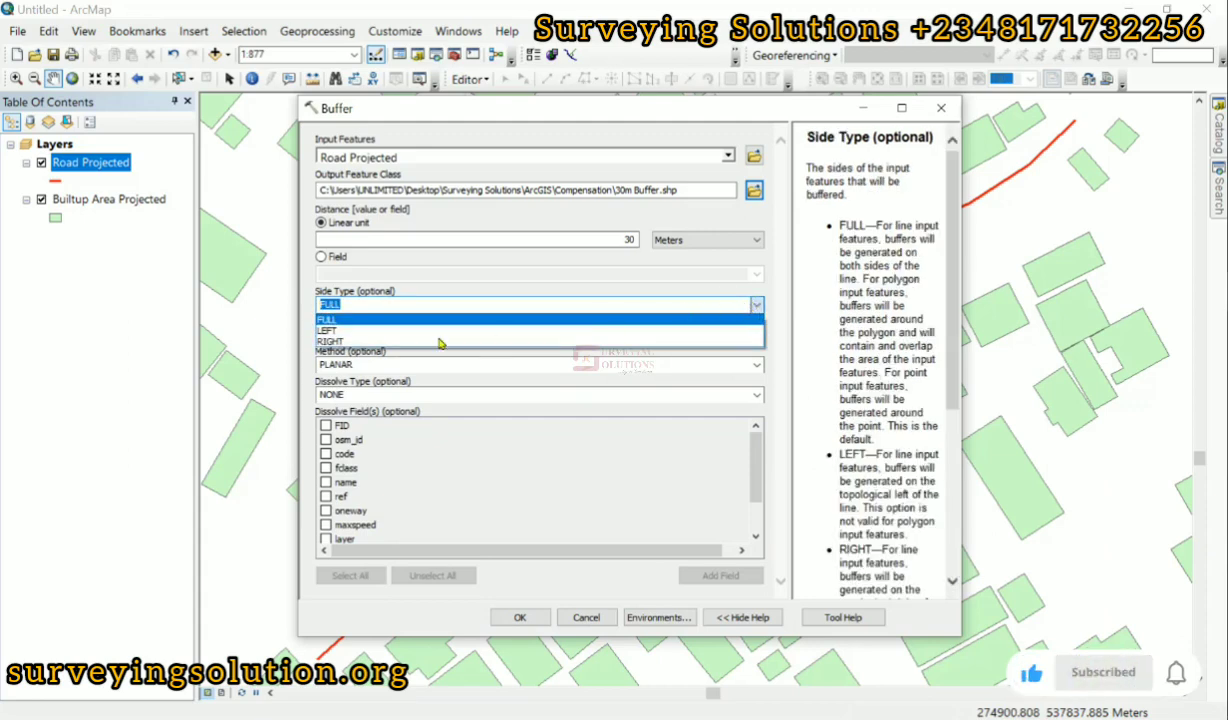
{"action": "left_click", "coordinate": [346, 320]}
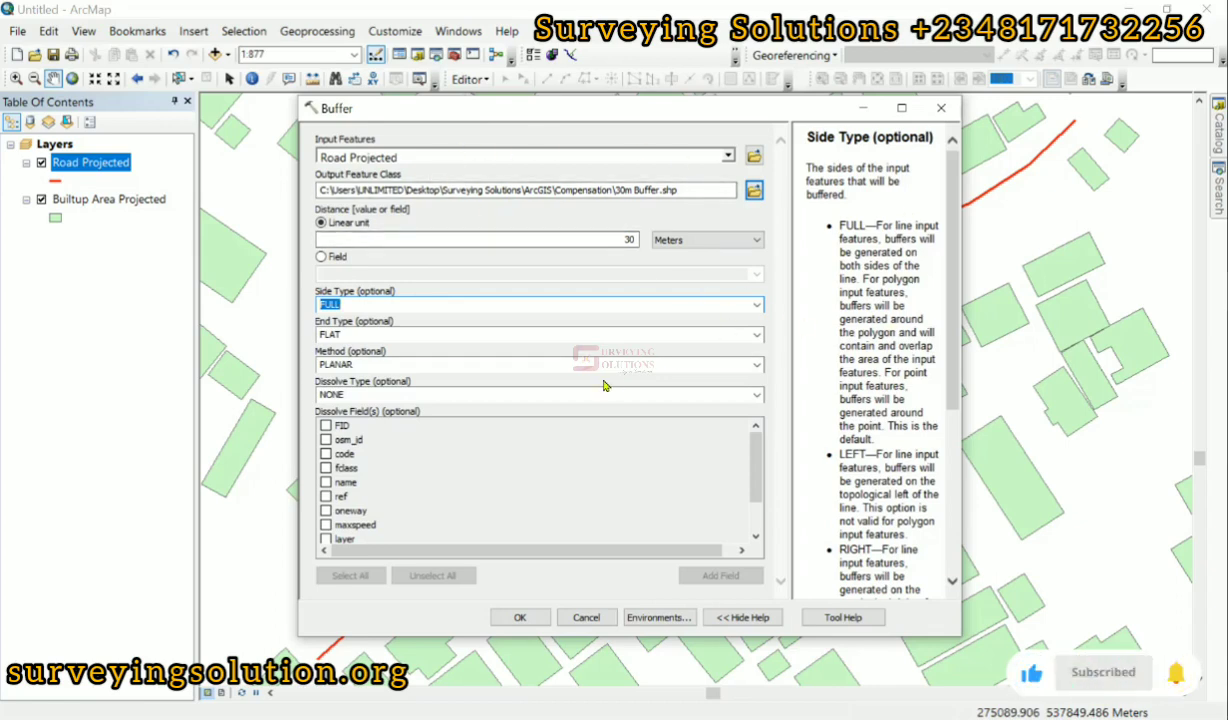
Run the buffer, zoom to the 30m Buffer layer, and move it below Builtup Area Projected.
{"action": "left_click", "coordinate": [518, 618]}
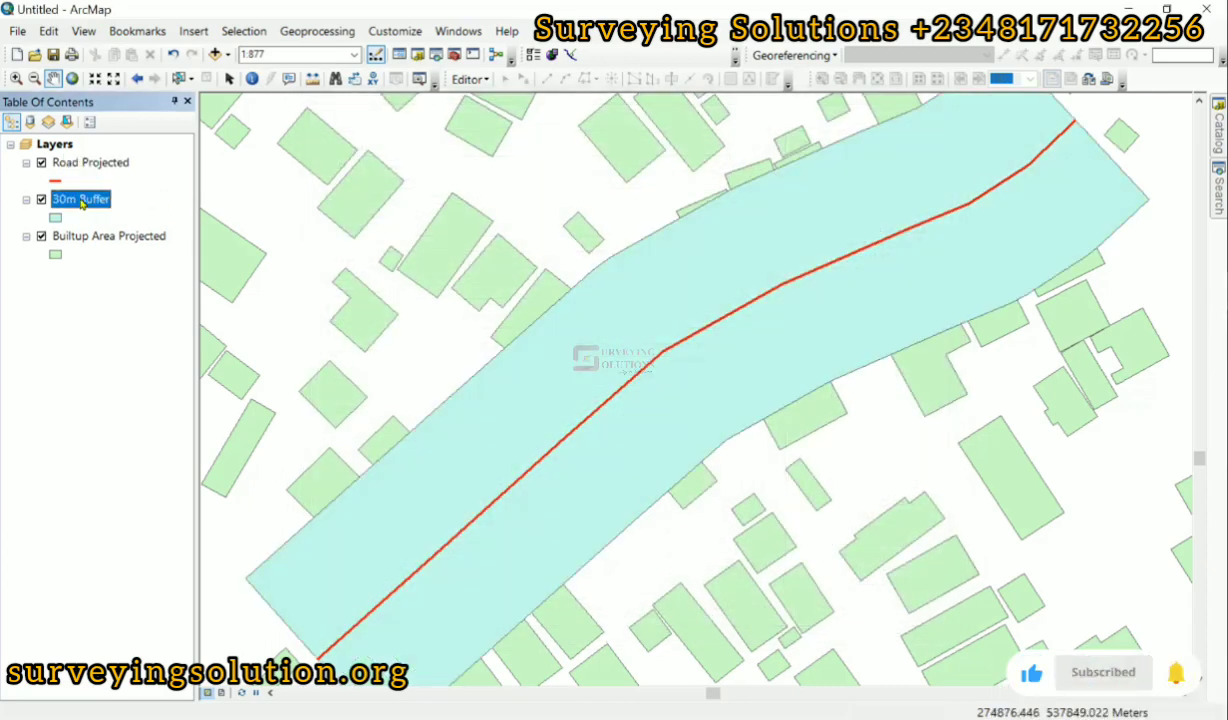
{"action": "right_click", "coordinate": [83, 201]}
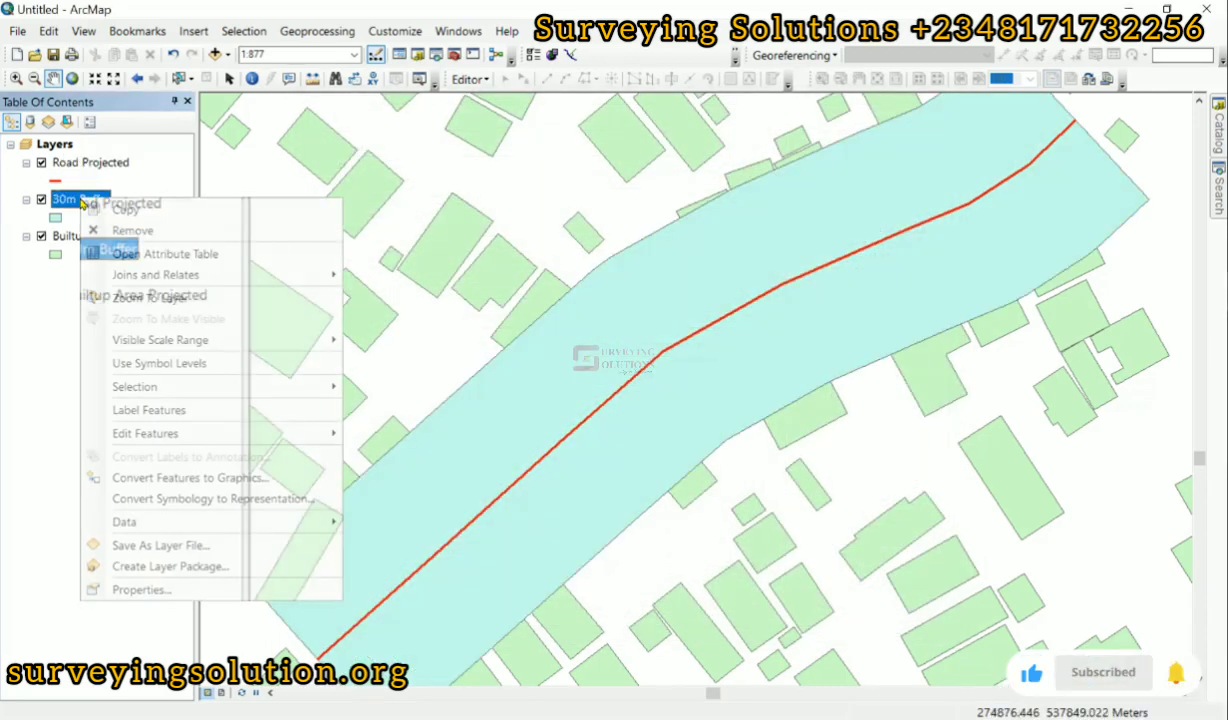
{"action": "left_click", "coordinate": [187, 298]}
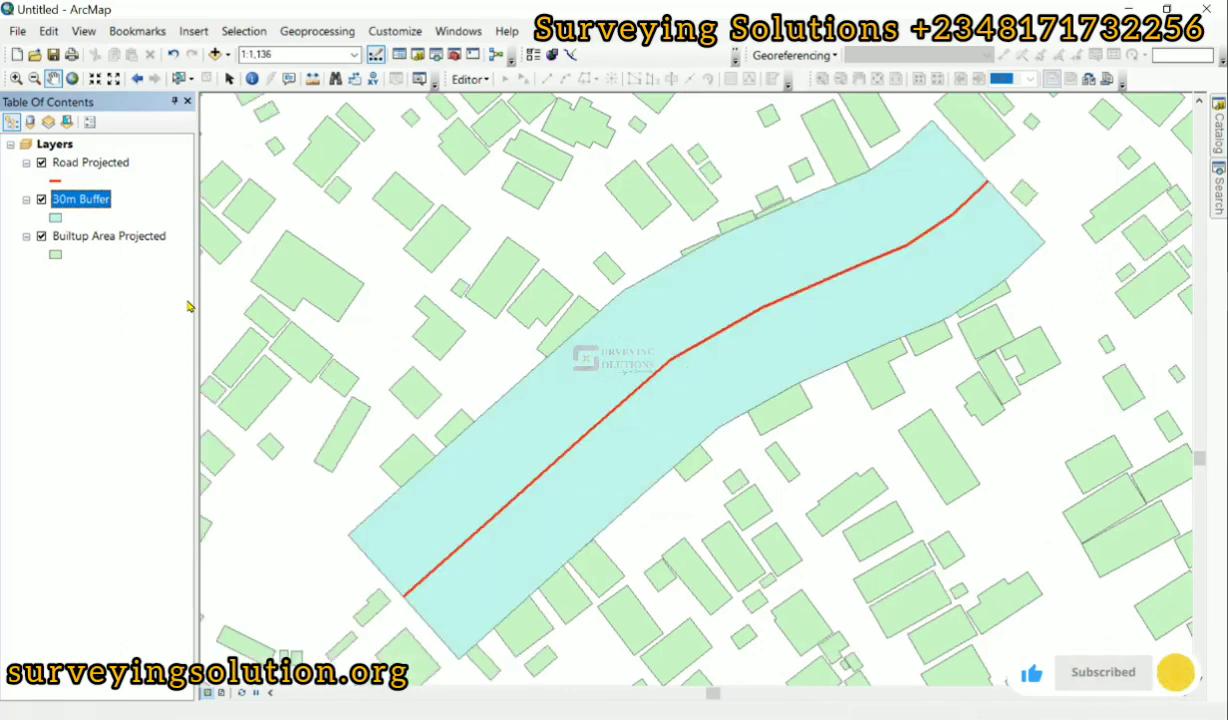
{"action": "left_click_drag", "start_coordinate": [88, 209], "coordinate": [95, 250]}
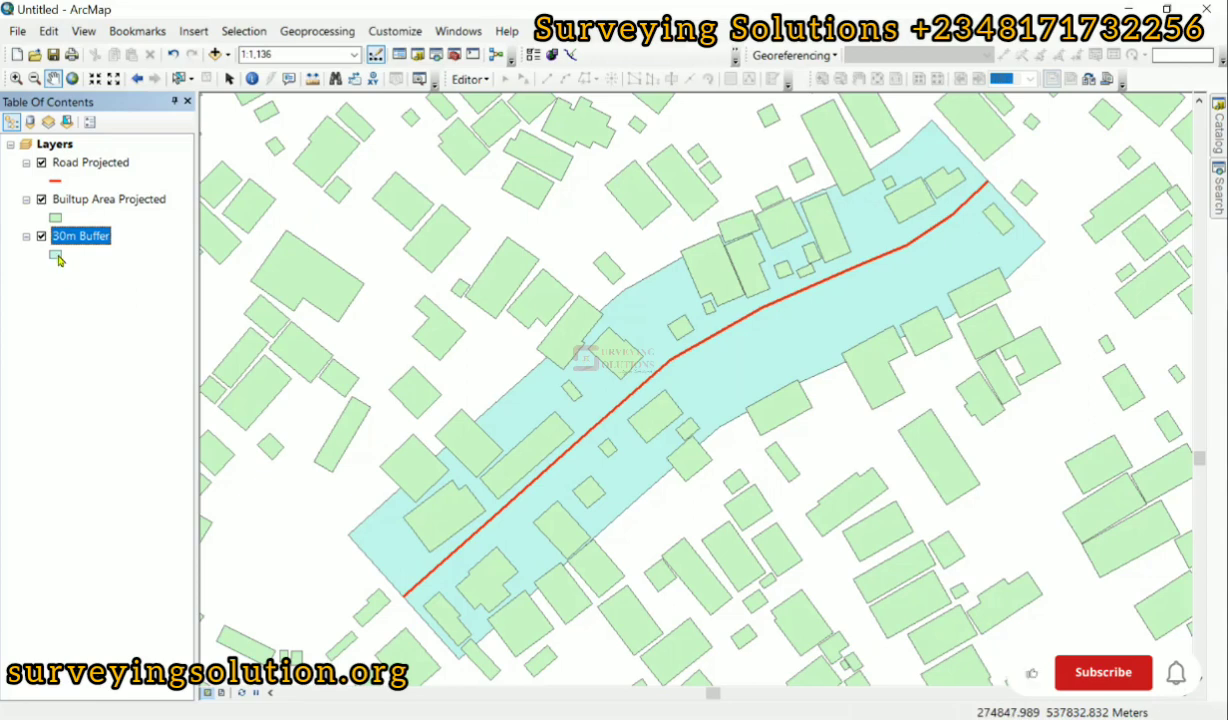
Give the 30m Buffer layer 50% transparency, then bring up the Selection menu.
{"action": "right_click", "coordinate": [84, 236]}
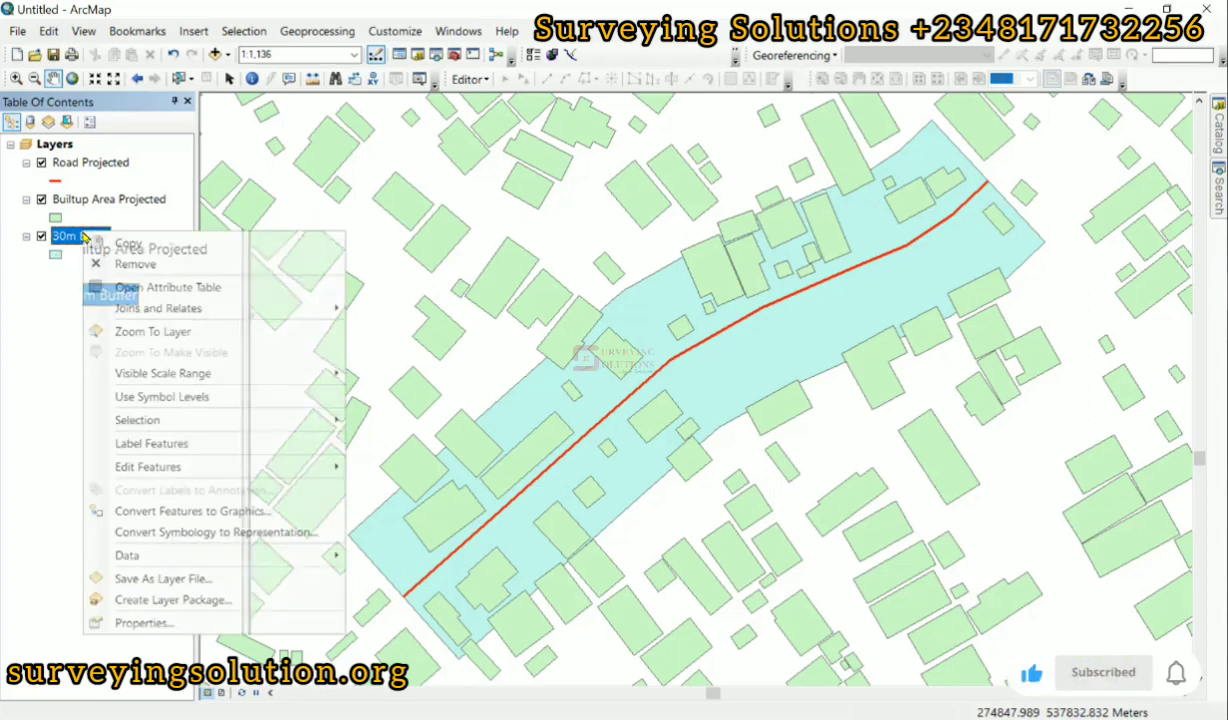
{"action": "left_click", "coordinate": [150, 604]}
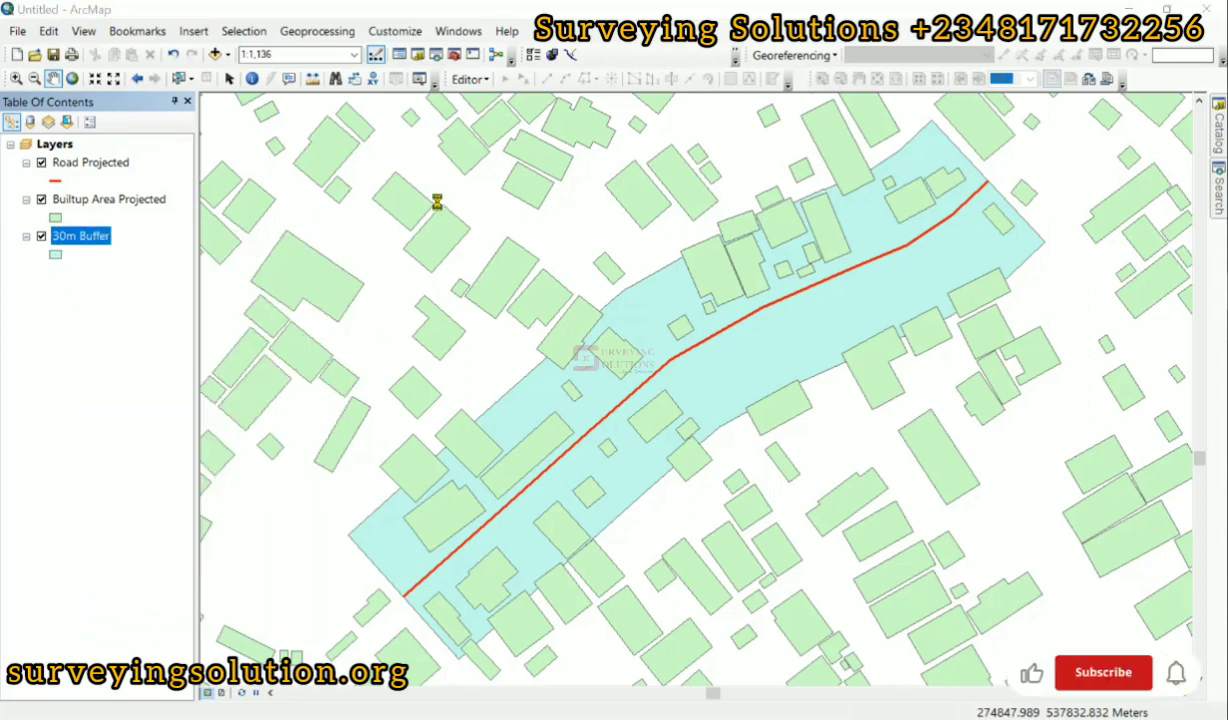
{"action": "left_click", "coordinate": [486, 164]}
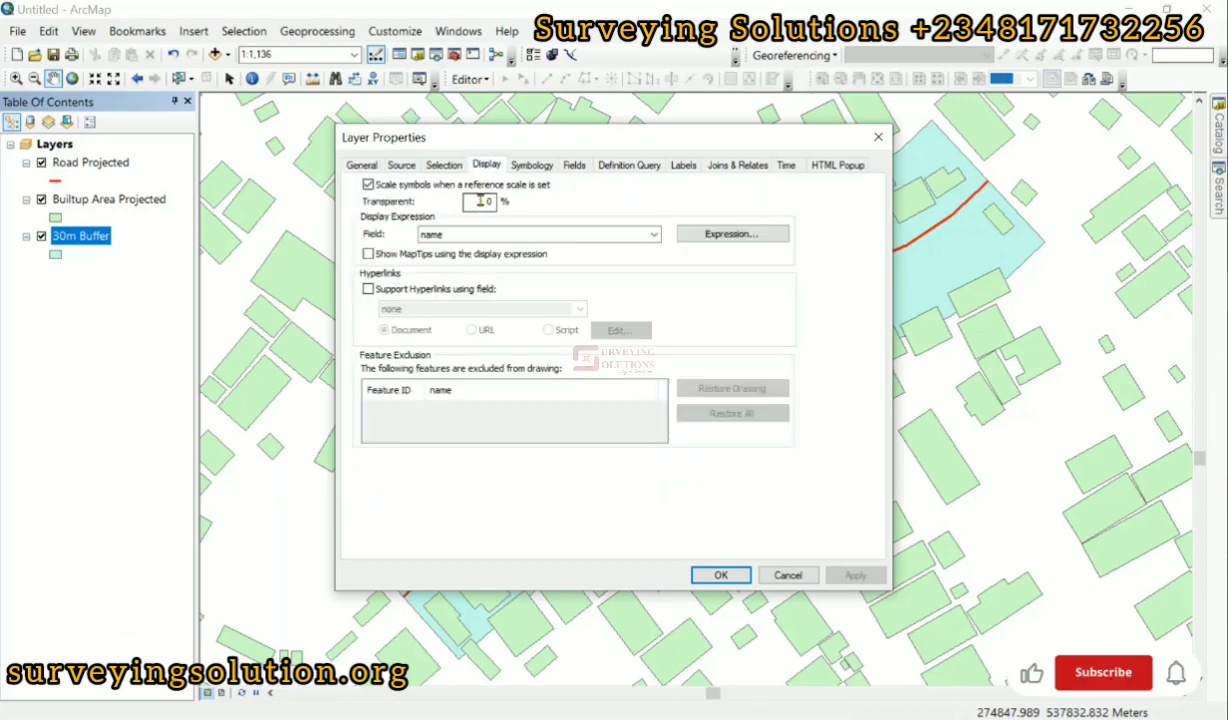
{"action": "double_click", "coordinate": [480, 200]}
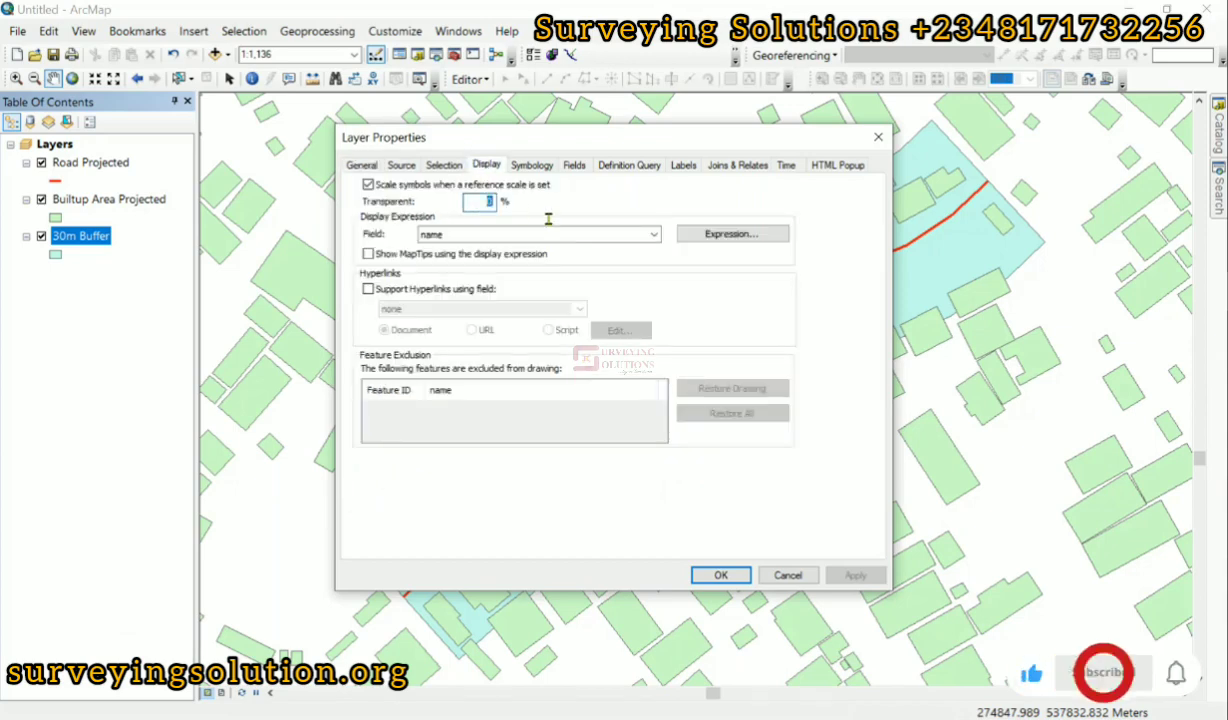
{"action": "type", "text": "50"}
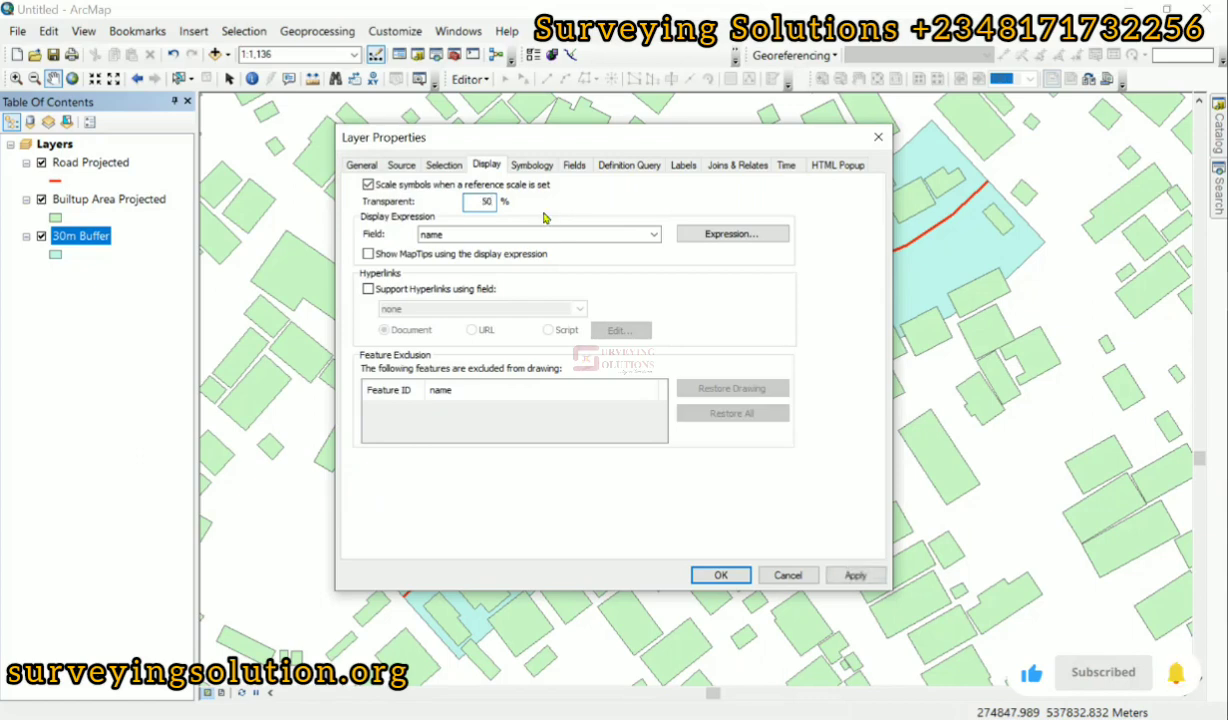
{"action": "left_click", "coordinate": [855, 575]}
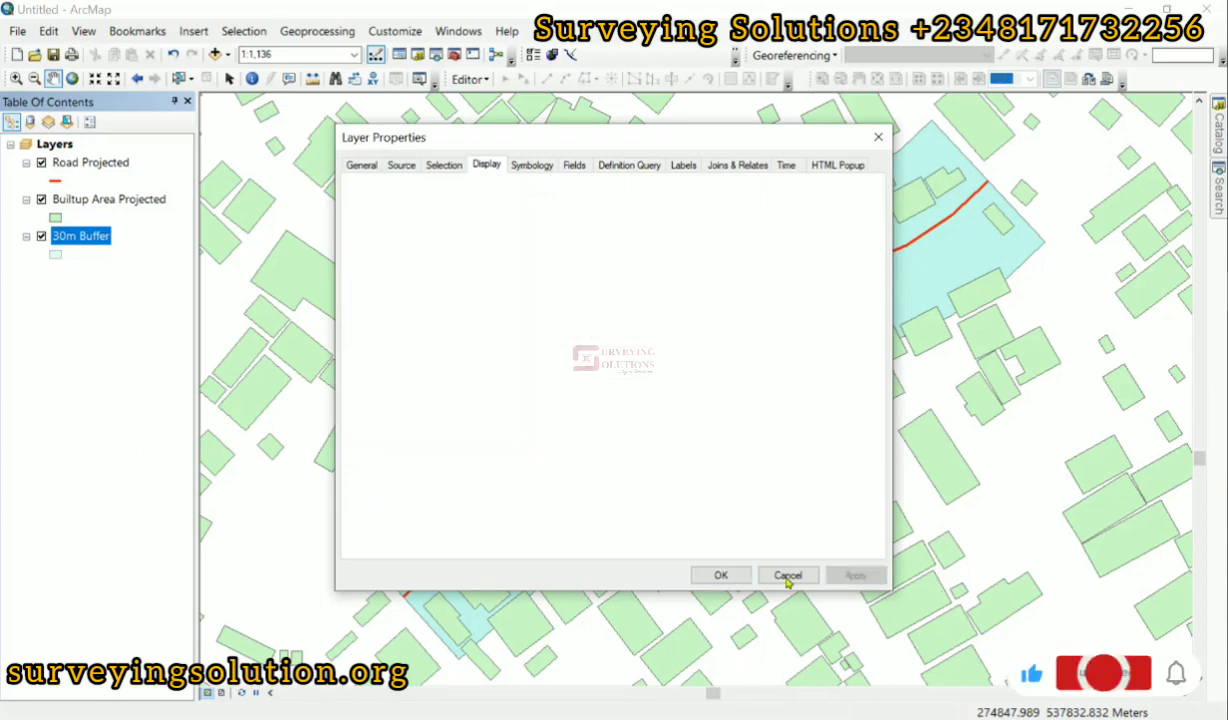
{"action": "left_click", "coordinate": [721, 575]}
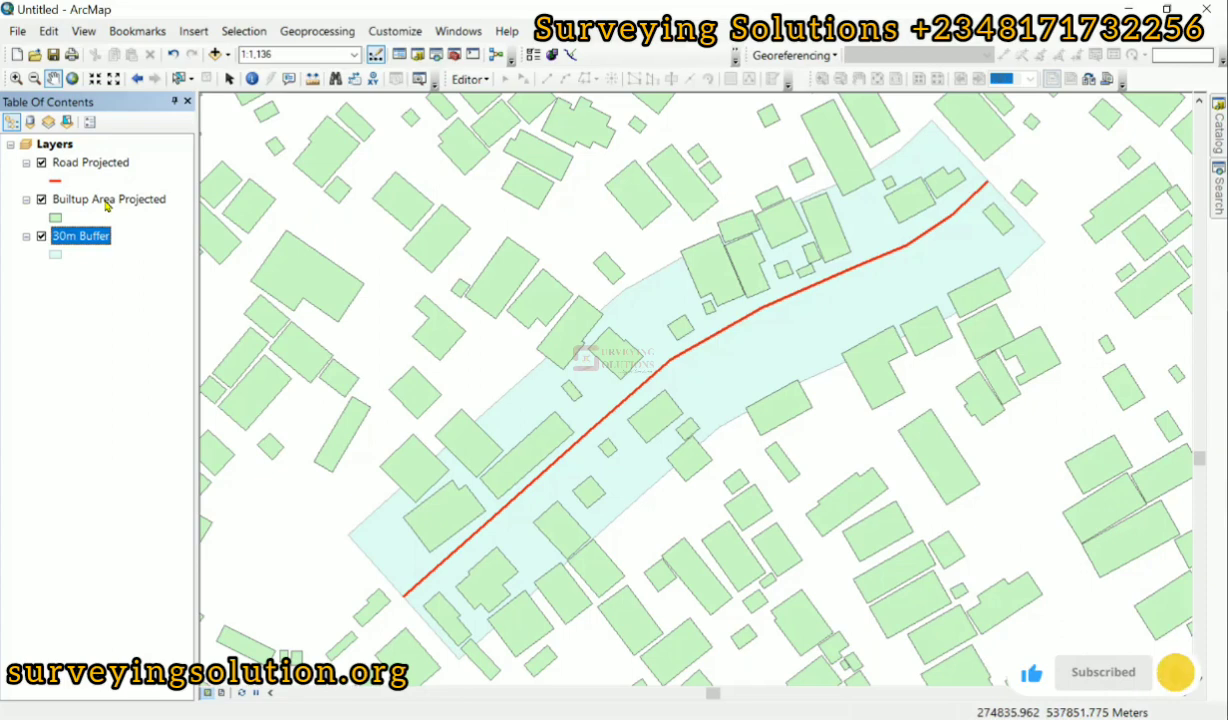
{"action": "left_click", "coordinate": [245, 31]}
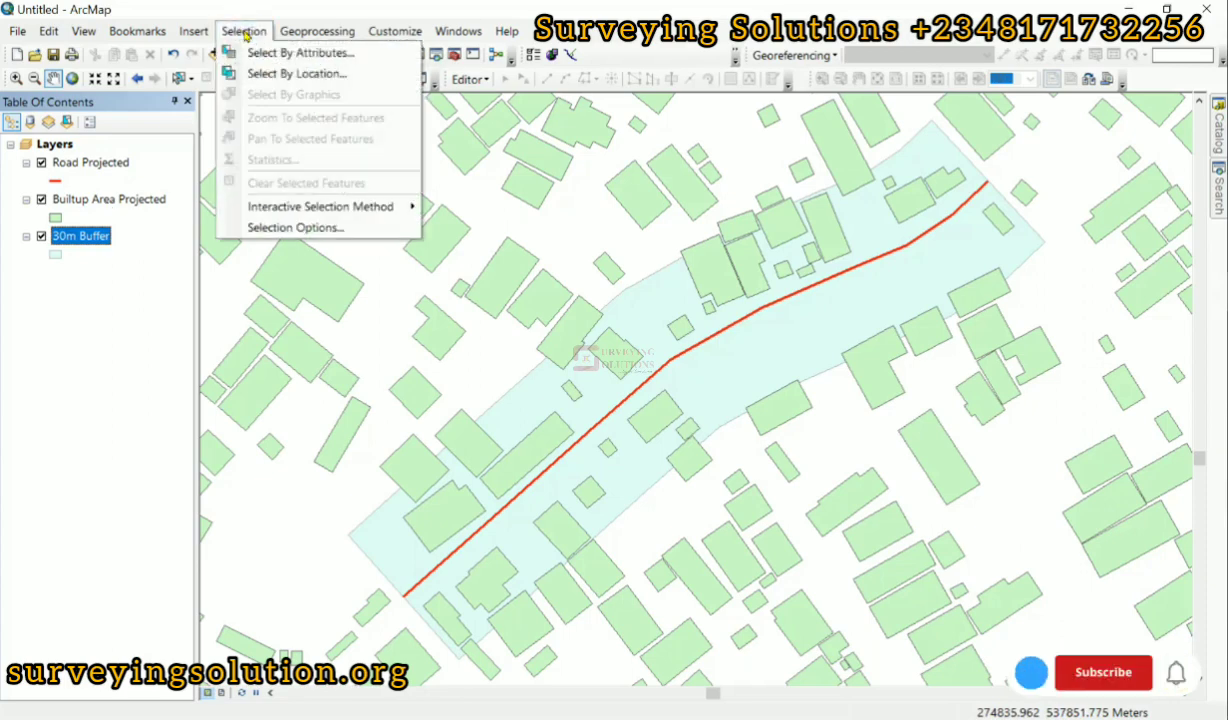
Start Select By Location as a new selection targeting Builtup Area Projected.
{"action": "left_click", "coordinate": [285, 74]}
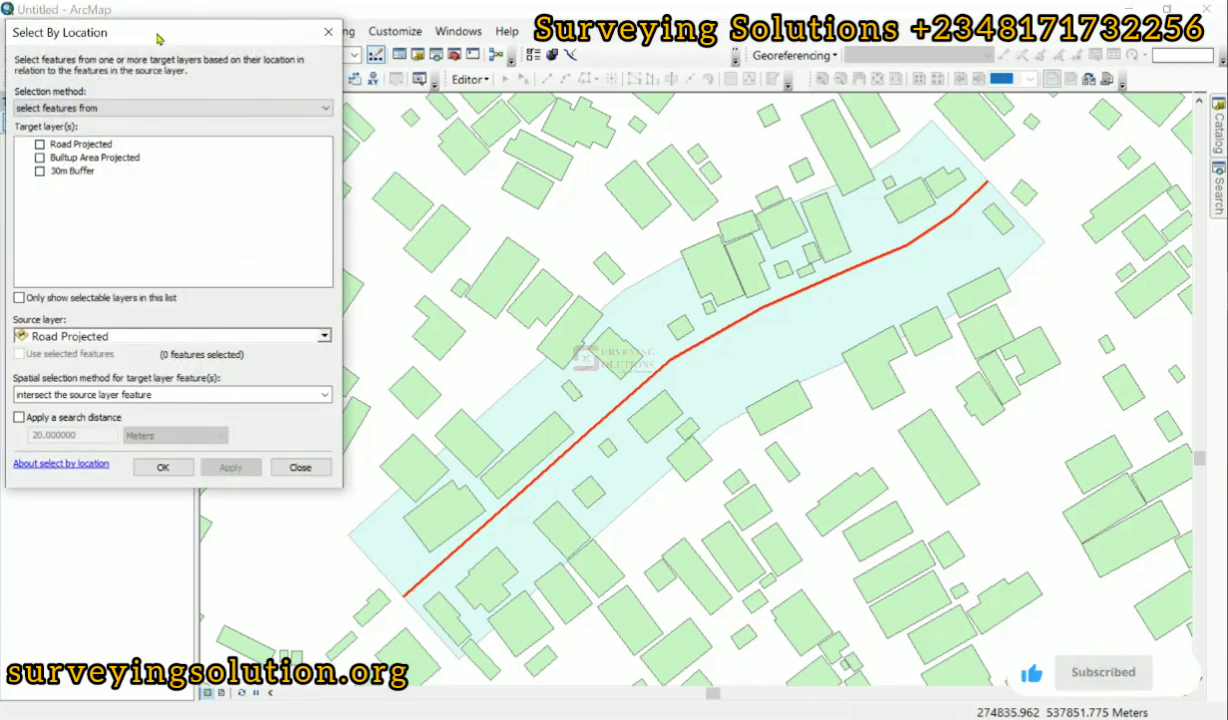
{"action": "left_click_drag", "start_coordinate": [156, 32], "coordinate": [329, 161]}
{"action": "left_click_drag", "start_coordinate": [448, 160], "coordinate": [681, 106]}
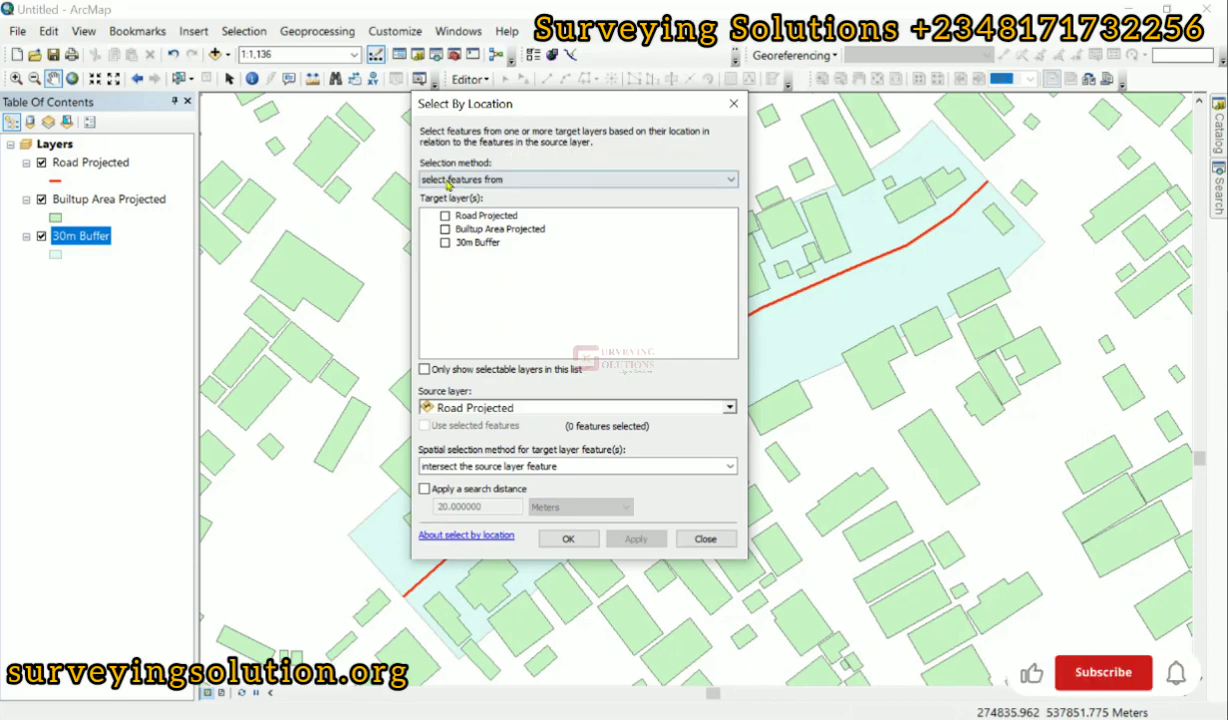
{"action": "left_click", "coordinate": [485, 181]}
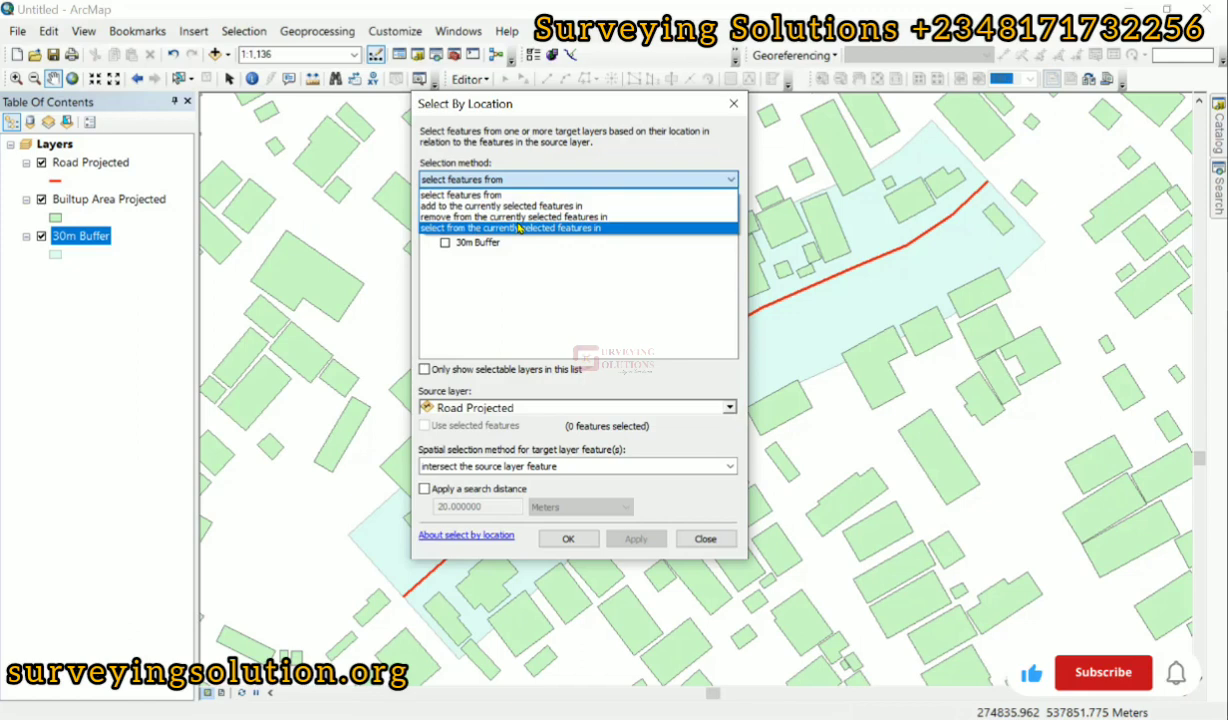
{"action": "left_click", "coordinate": [538, 184]}
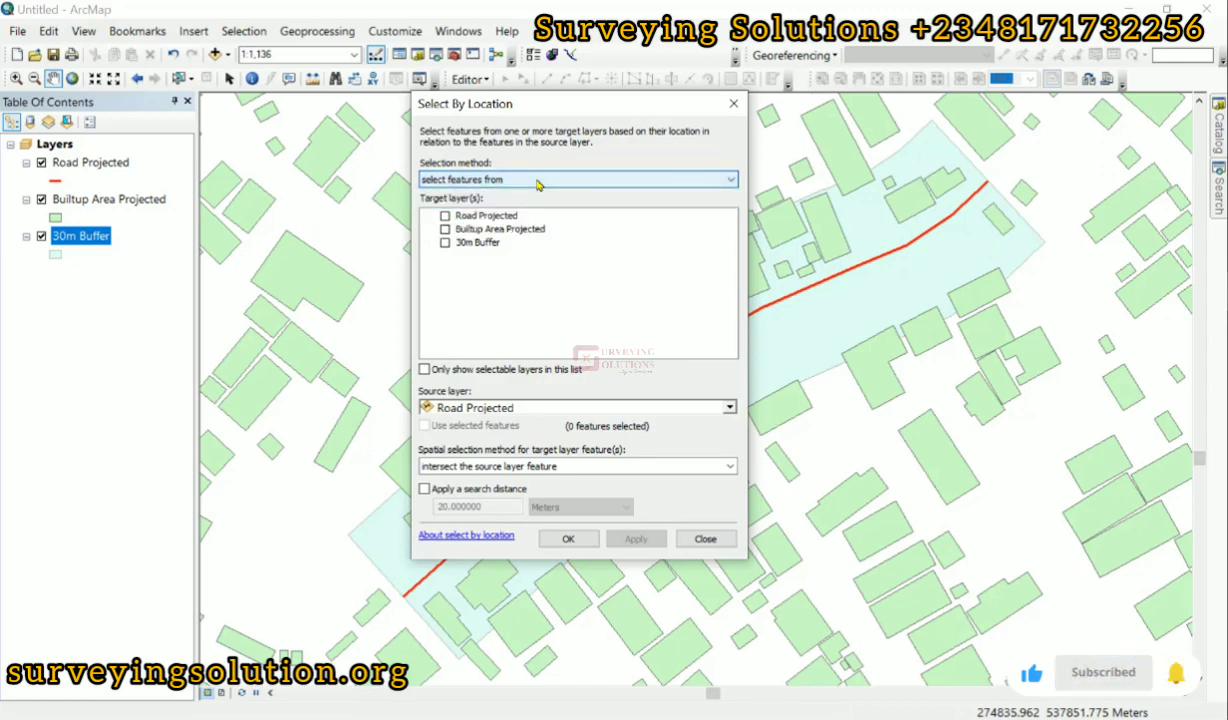
{"action": "left_click", "coordinate": [428, 245]}
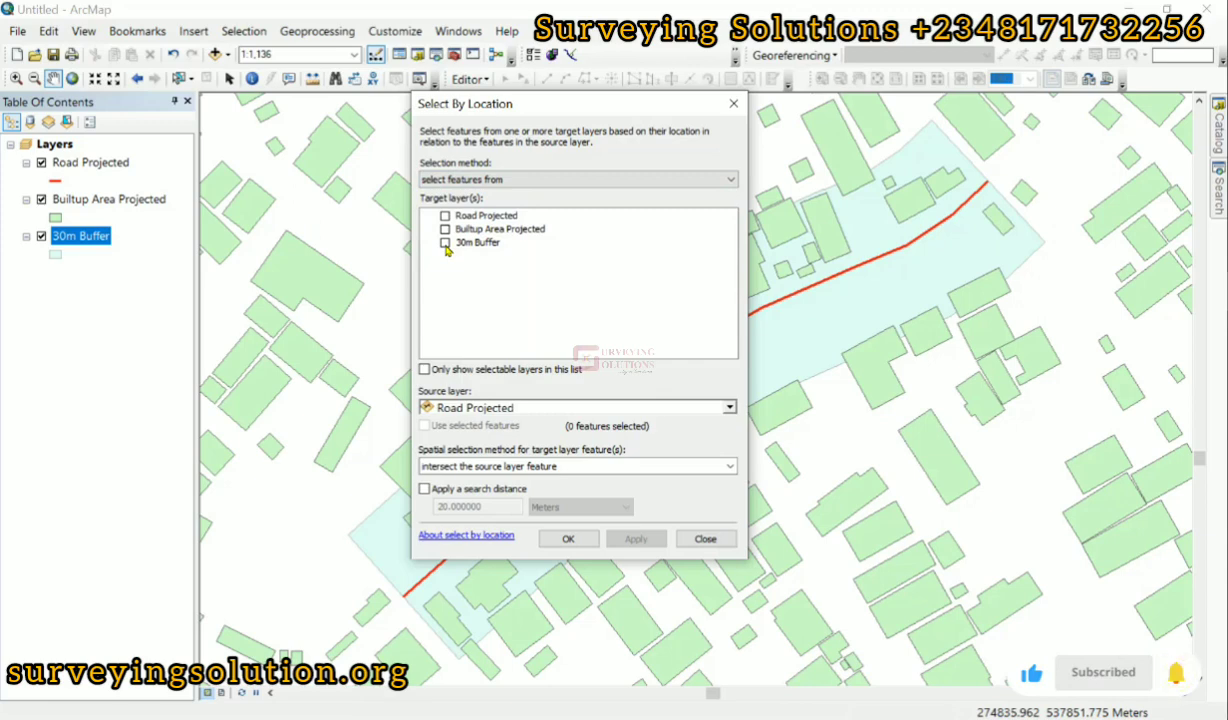
{"action": "left_click", "coordinate": [446, 229]}
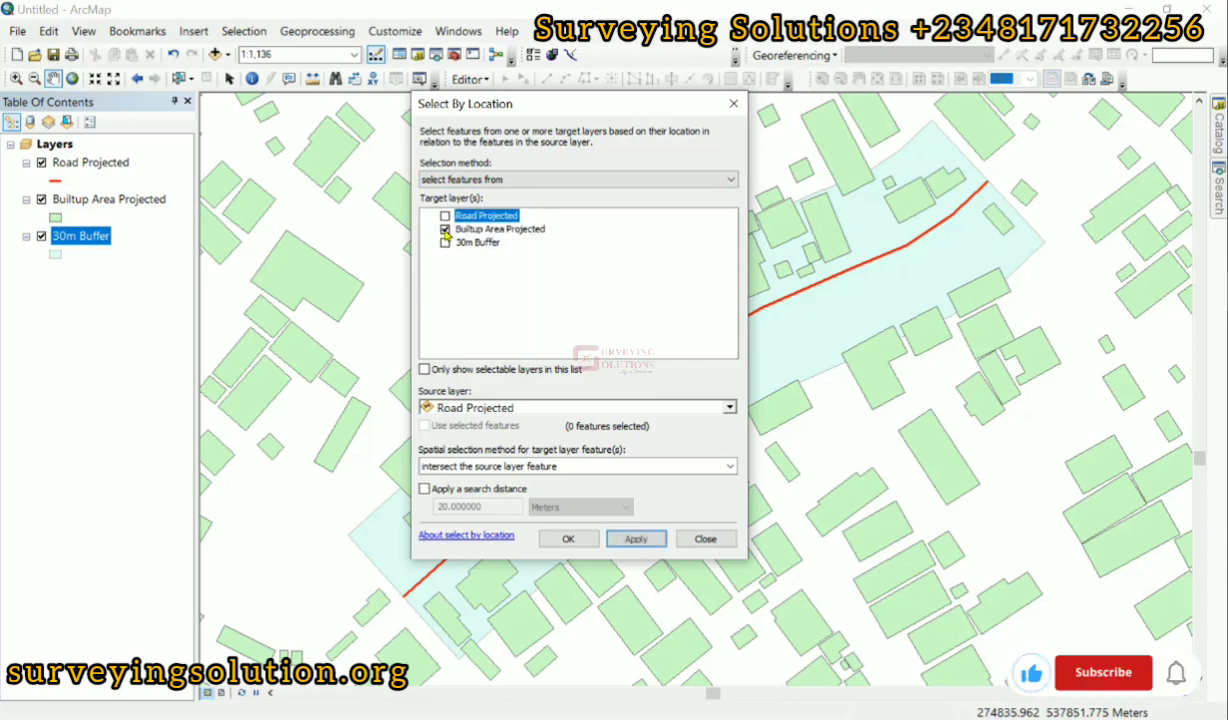
{"action": "left_click", "coordinate": [480, 408]}
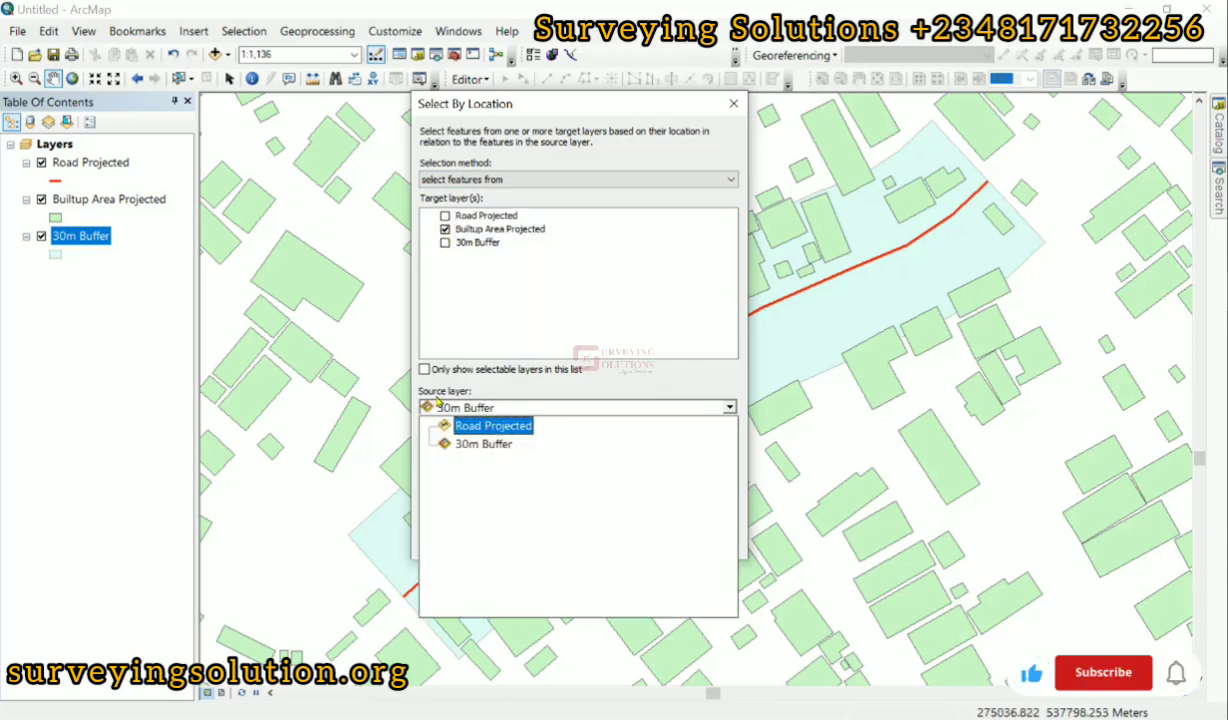
Use 30m Buffer as source with the intersect relationship and apply, selecting 38 buildings.
{"action": "left_click", "coordinate": [486, 444]}
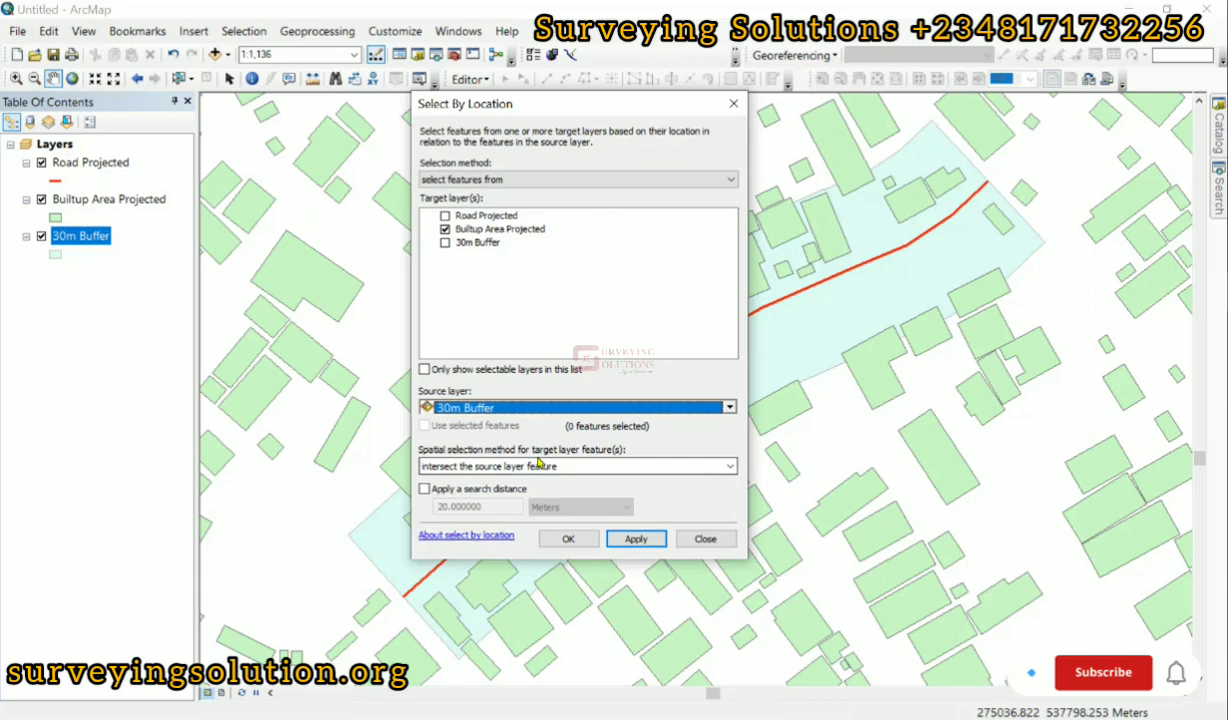
{"action": "left_click", "coordinate": [502, 466]}
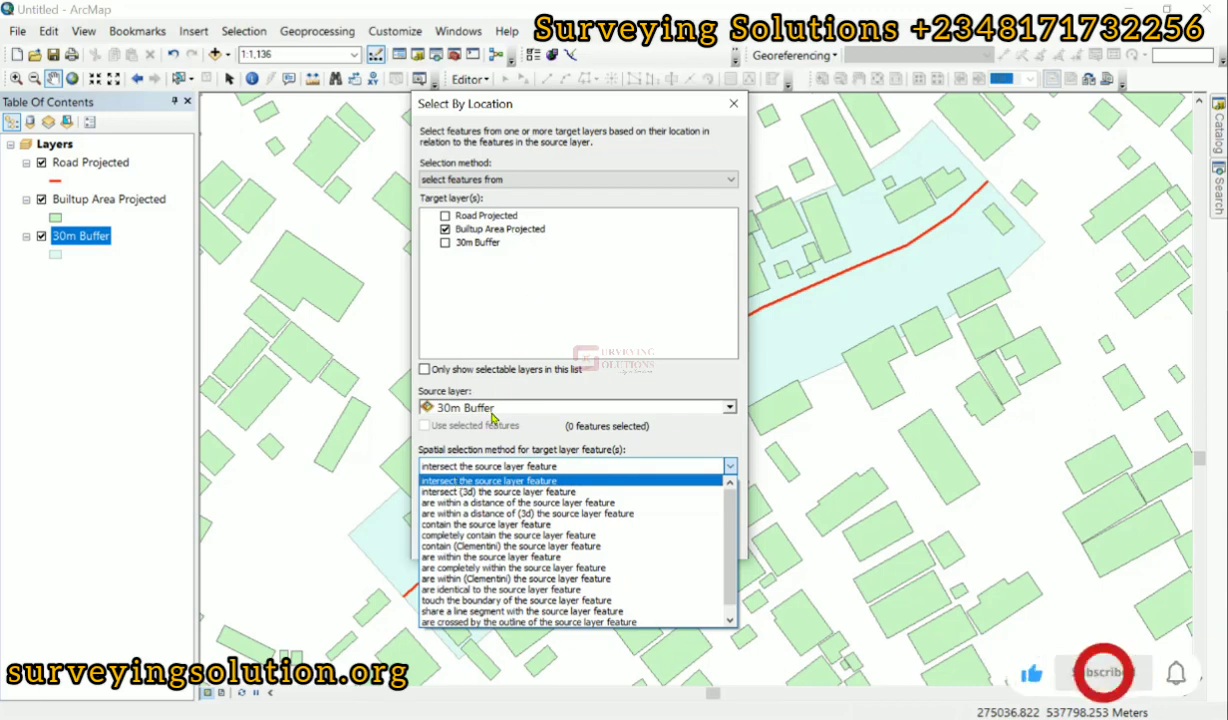
{"action": "left_click", "coordinate": [530, 481]}
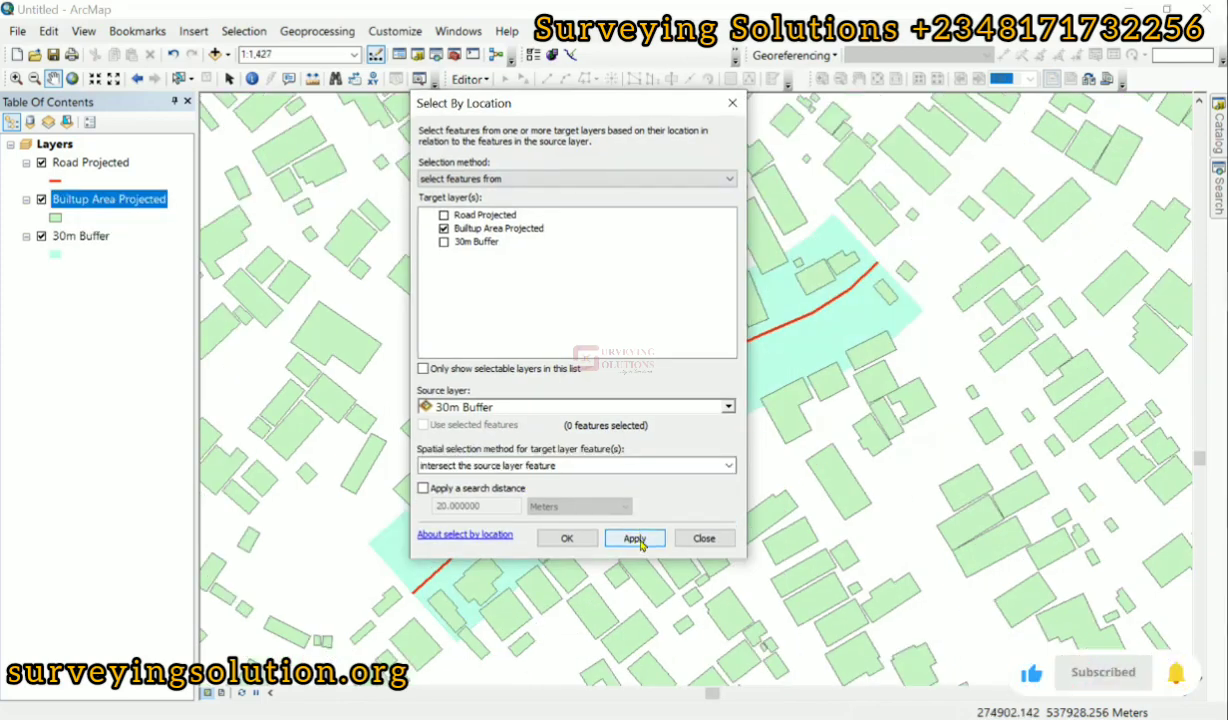
{"action": "left_click", "coordinate": [641, 541]}
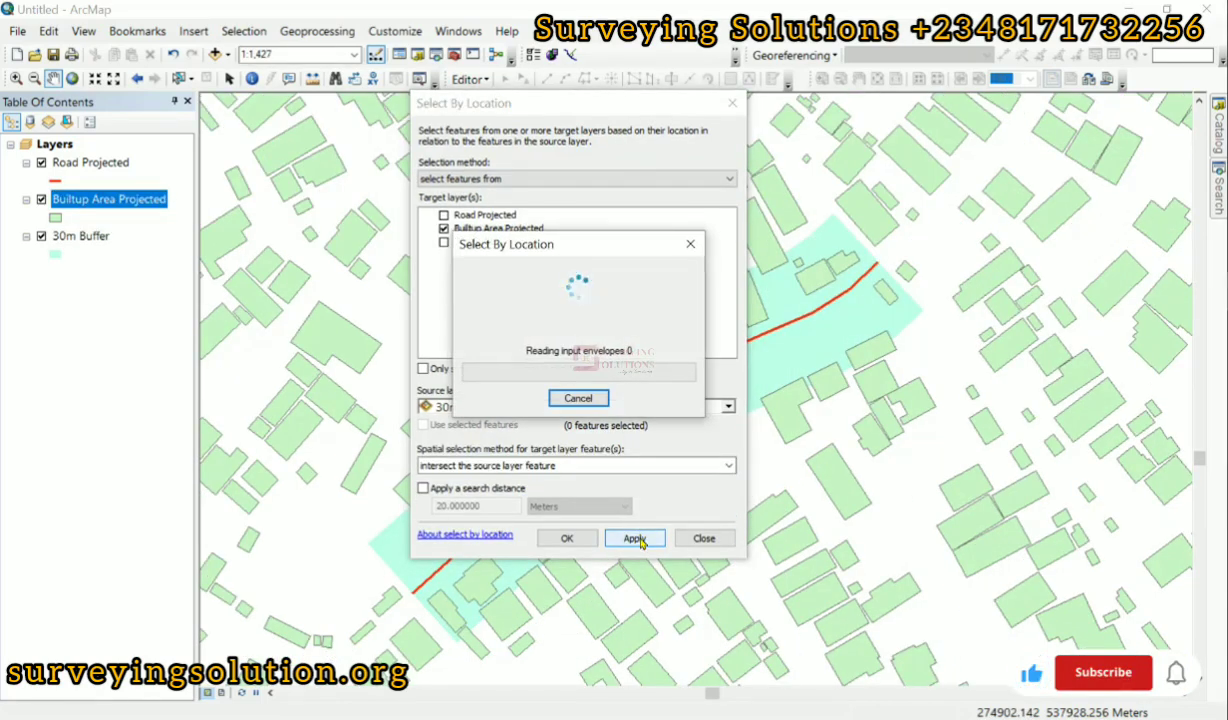
{"action": "left_click", "coordinate": [567, 539]}
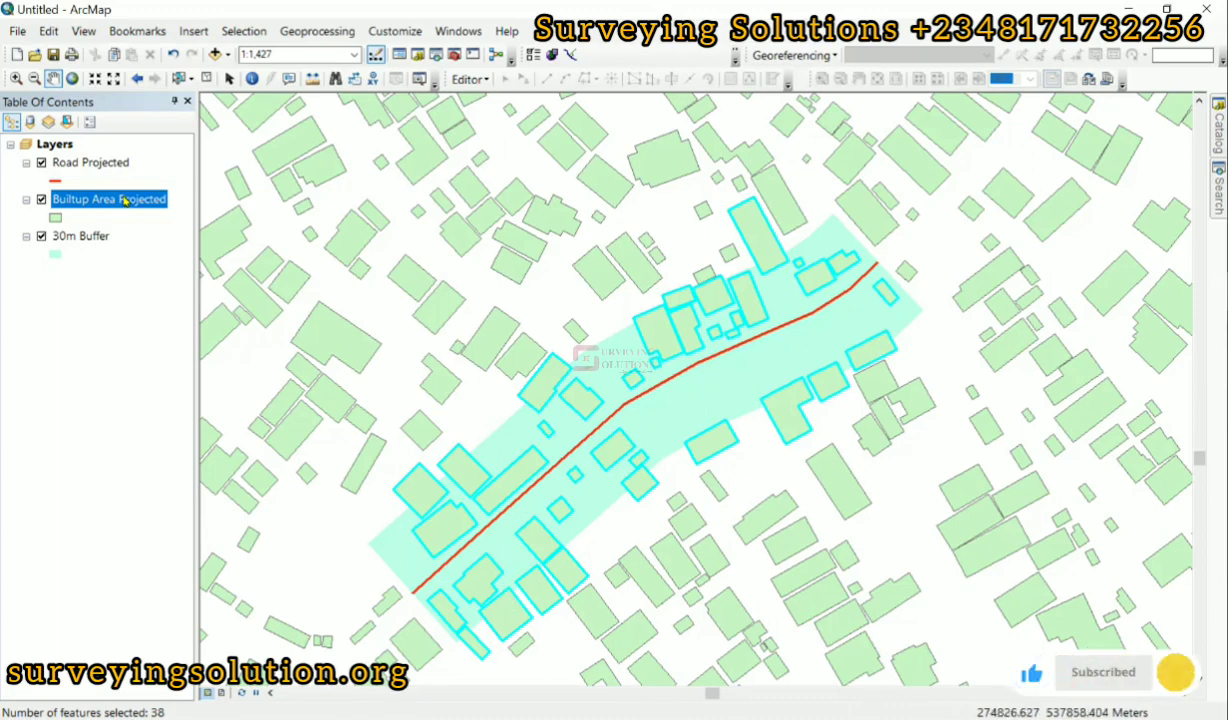
Export data from Builtup Area Projected, keeping only the selected features.
{"action": "right_click", "coordinate": [124, 198]}
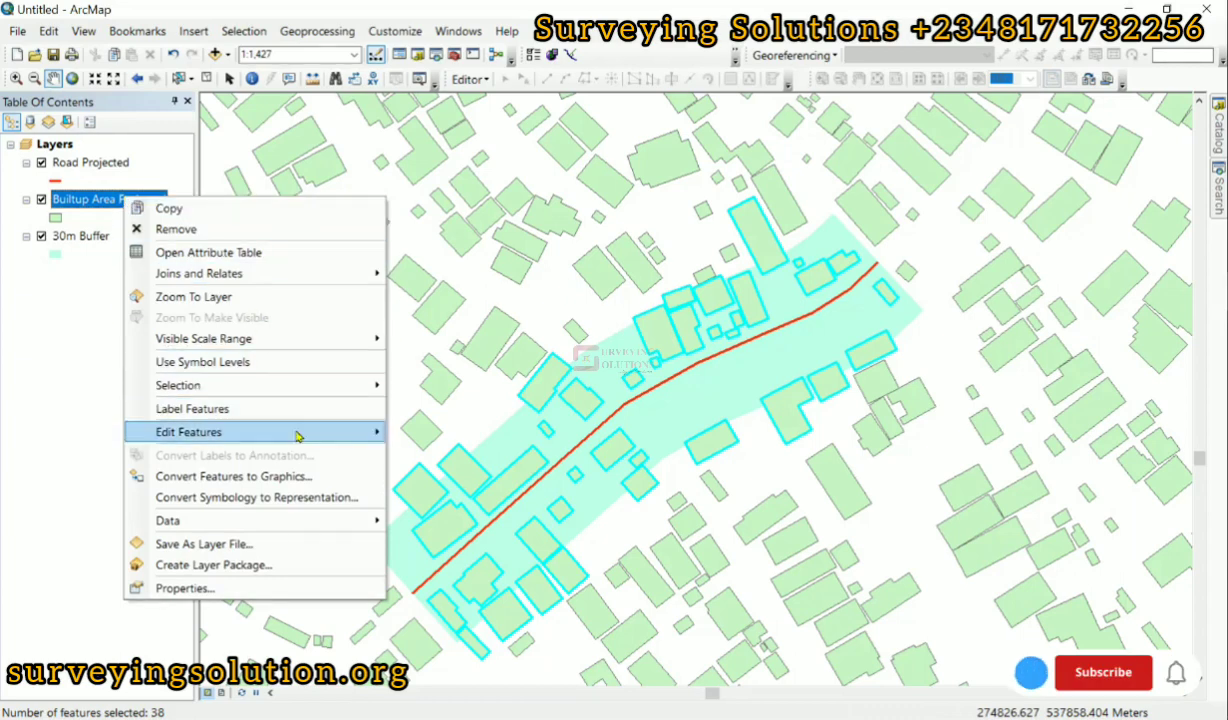
{"action": "mouse_move", "coordinate": [307, 521]}
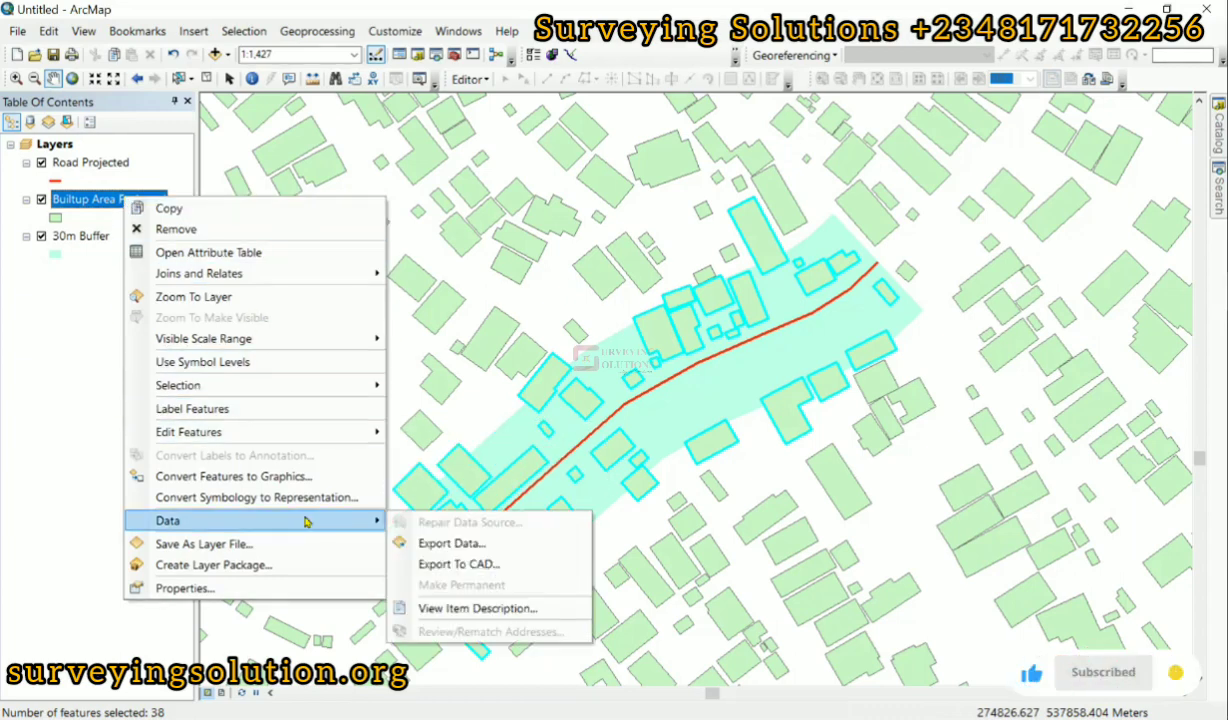
{"action": "left_click", "coordinate": [449, 553]}
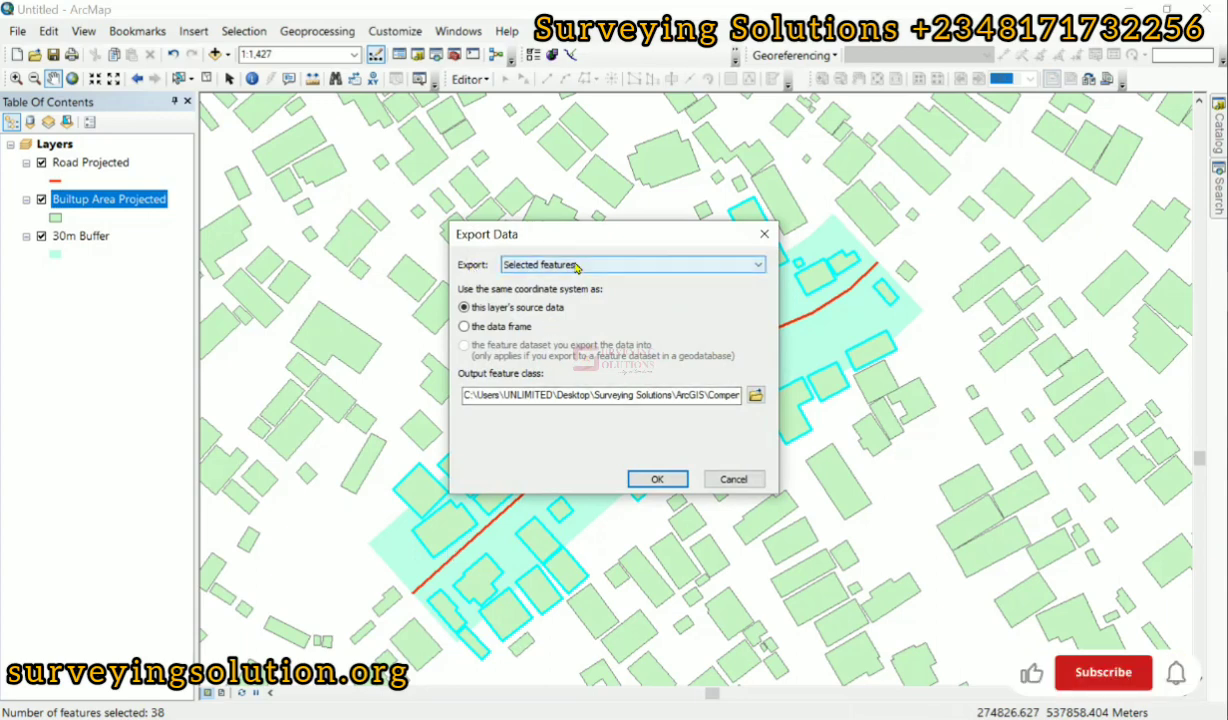
{"action": "left_click", "coordinate": [502, 266]}
{"action": "left_click", "coordinate": [538, 288]}
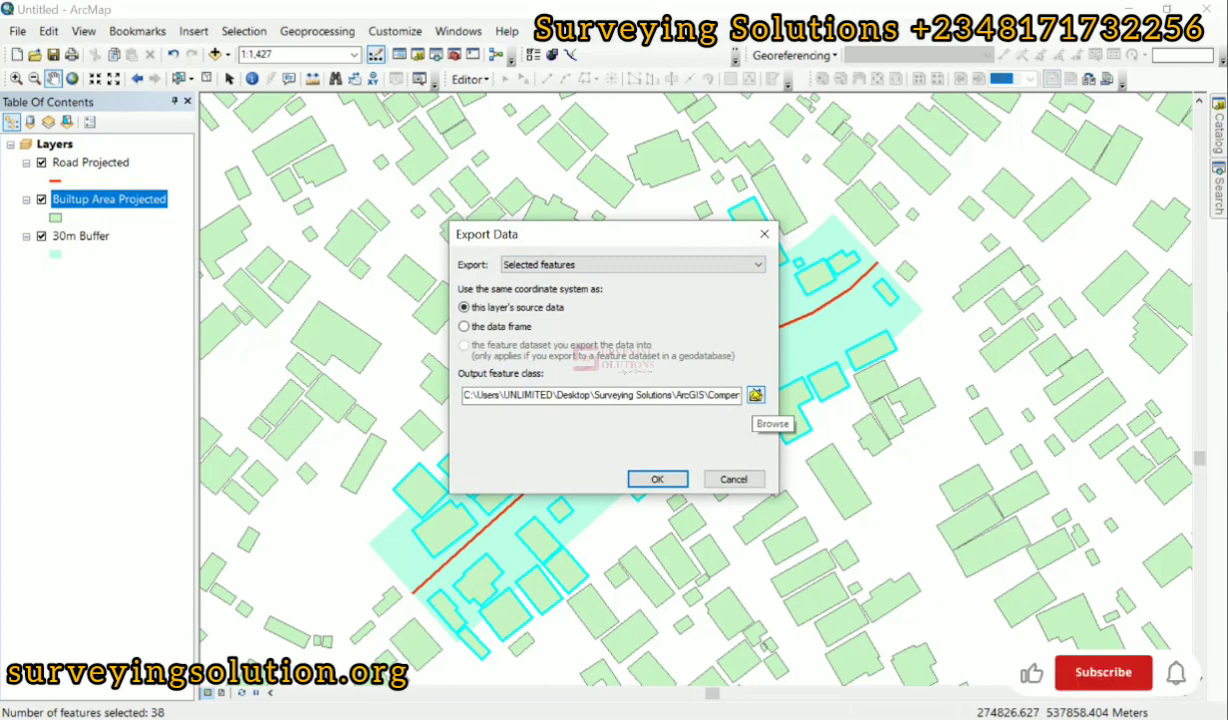
Name the export Affected_Area.shp, run it, and add the result as a layer.
{"action": "left_click", "coordinate": [755, 394]}
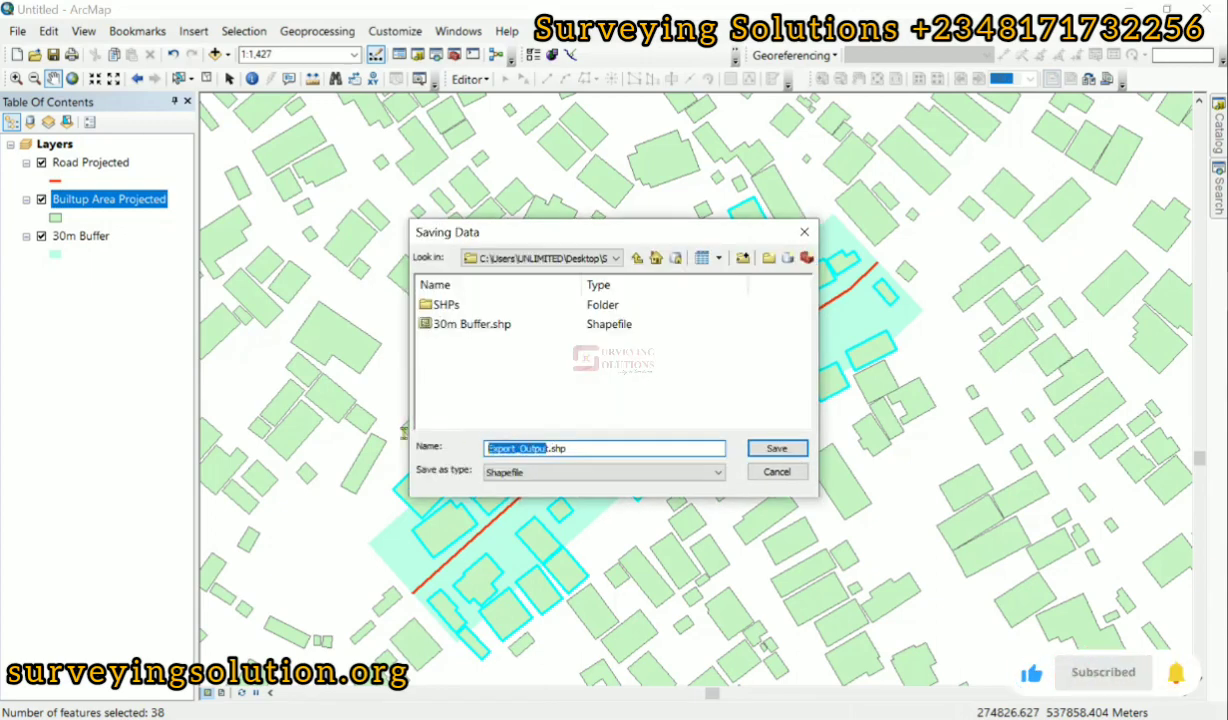
{"action": "type", "text": "At"}
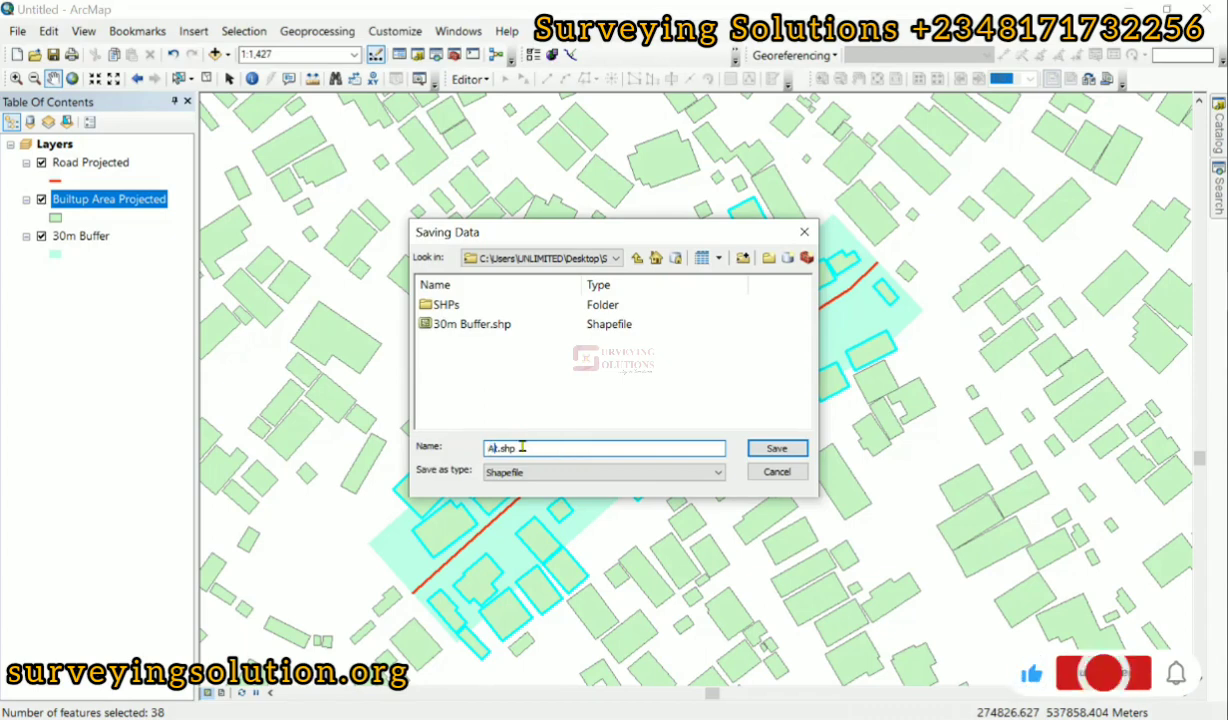
{"action": "type", "text": "fected_Area"}
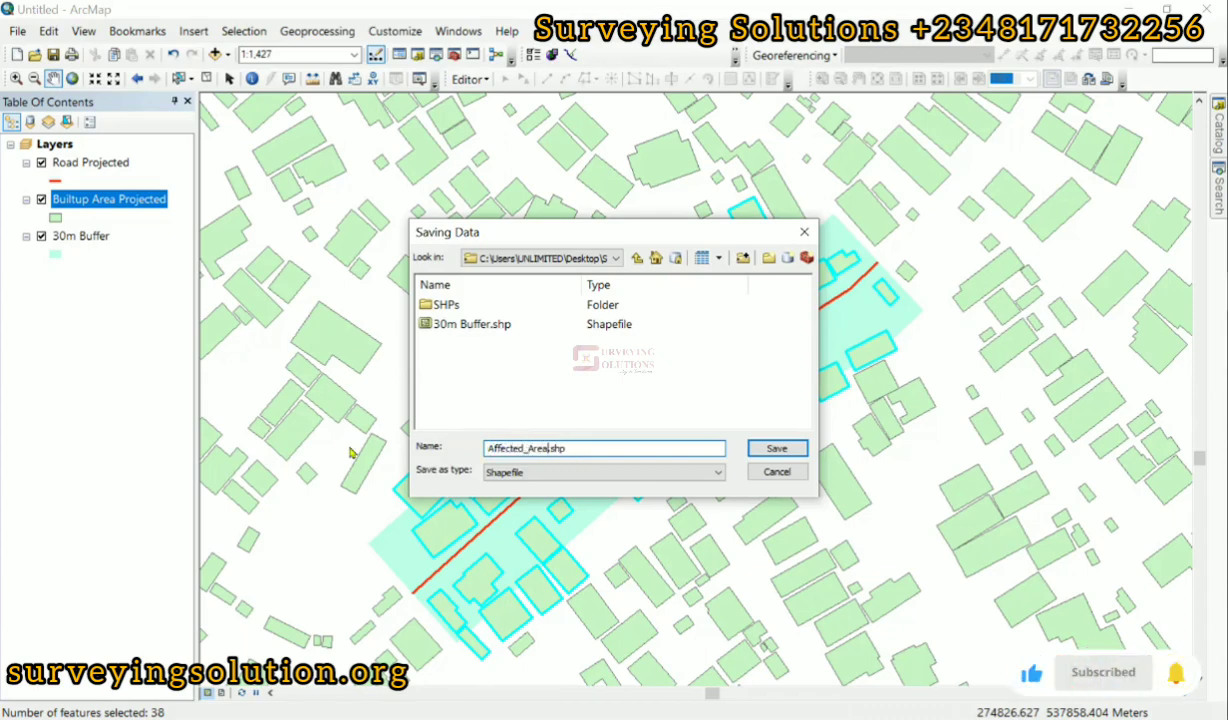
{"action": "left_click", "coordinate": [778, 449]}
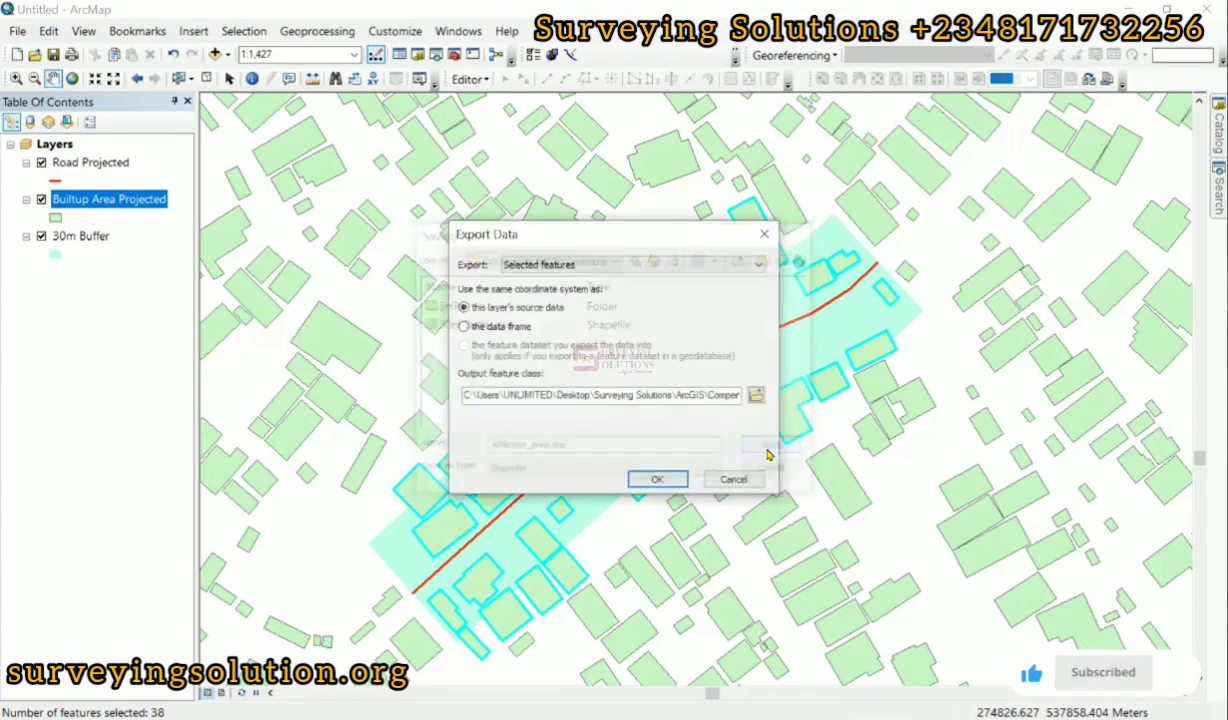
{"action": "left_click", "coordinate": [655, 480]}
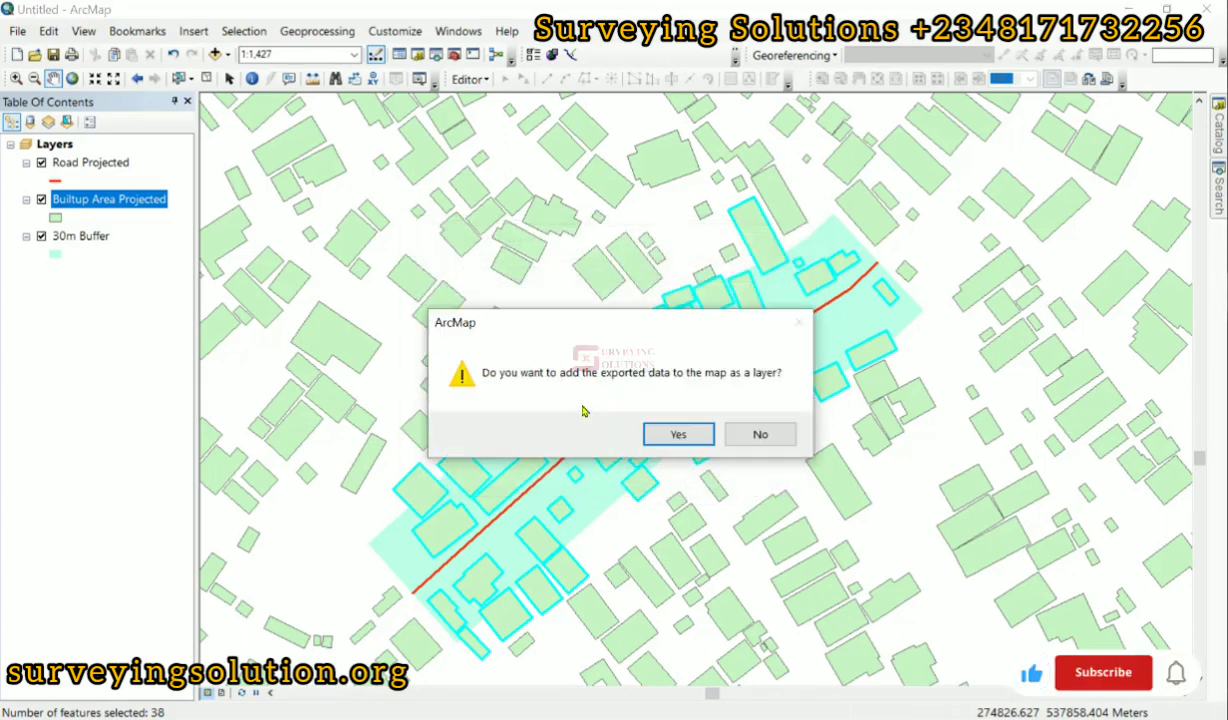
{"action": "left_click", "coordinate": [678, 436]}
Hide Builtup Area Projected and pan the map to centre the affected buildings.
{"action": "left_click", "coordinate": [41, 236]}
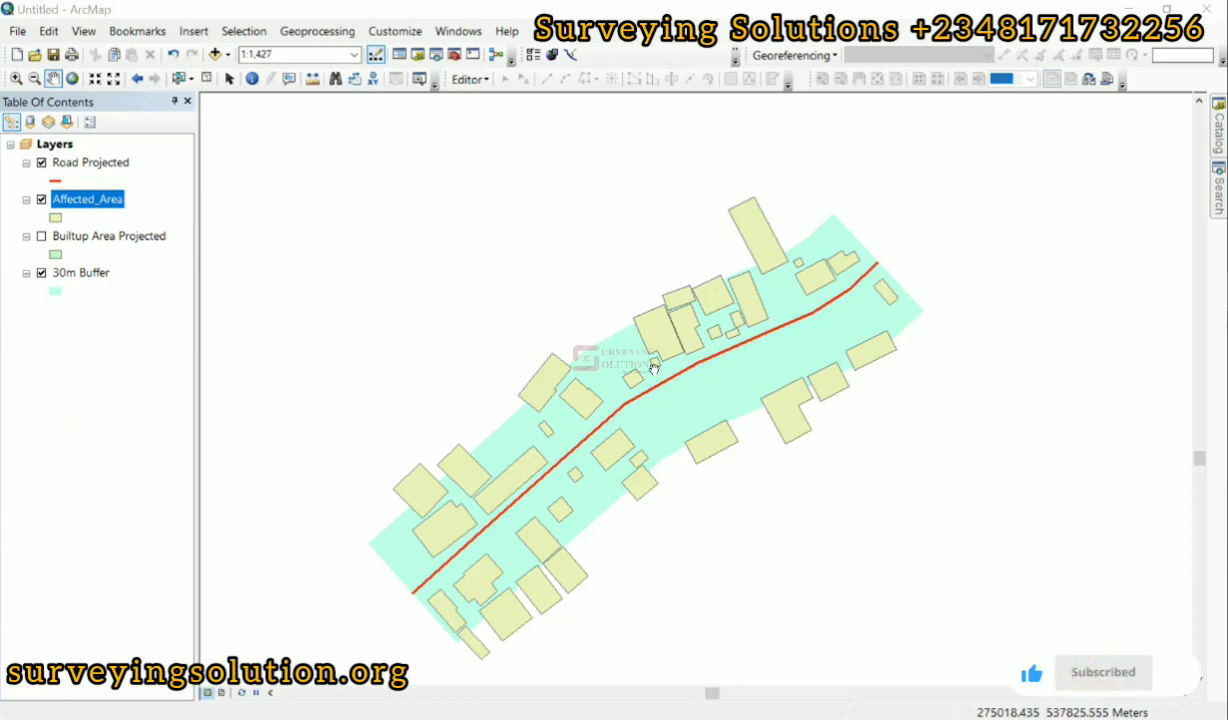
{"action": "left_click_drag", "start_coordinate": [630, 416], "coordinate": [662, 376]}
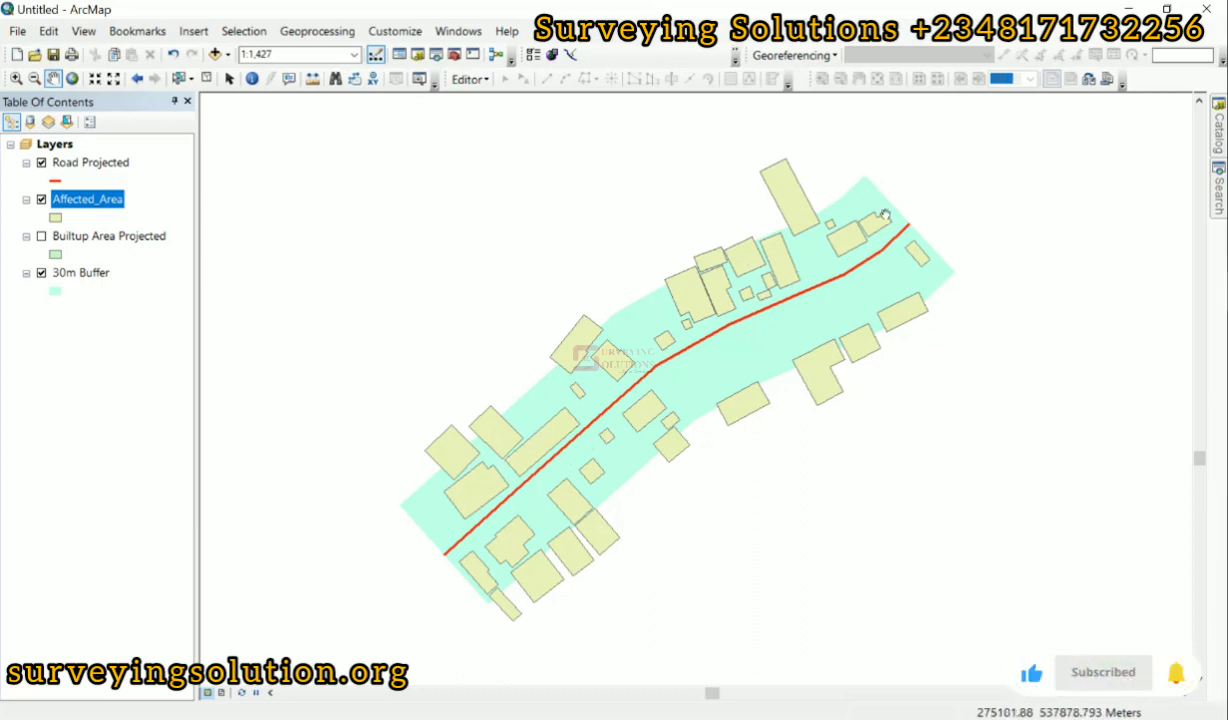
{"action": "right_click", "coordinate": [80, 200]}
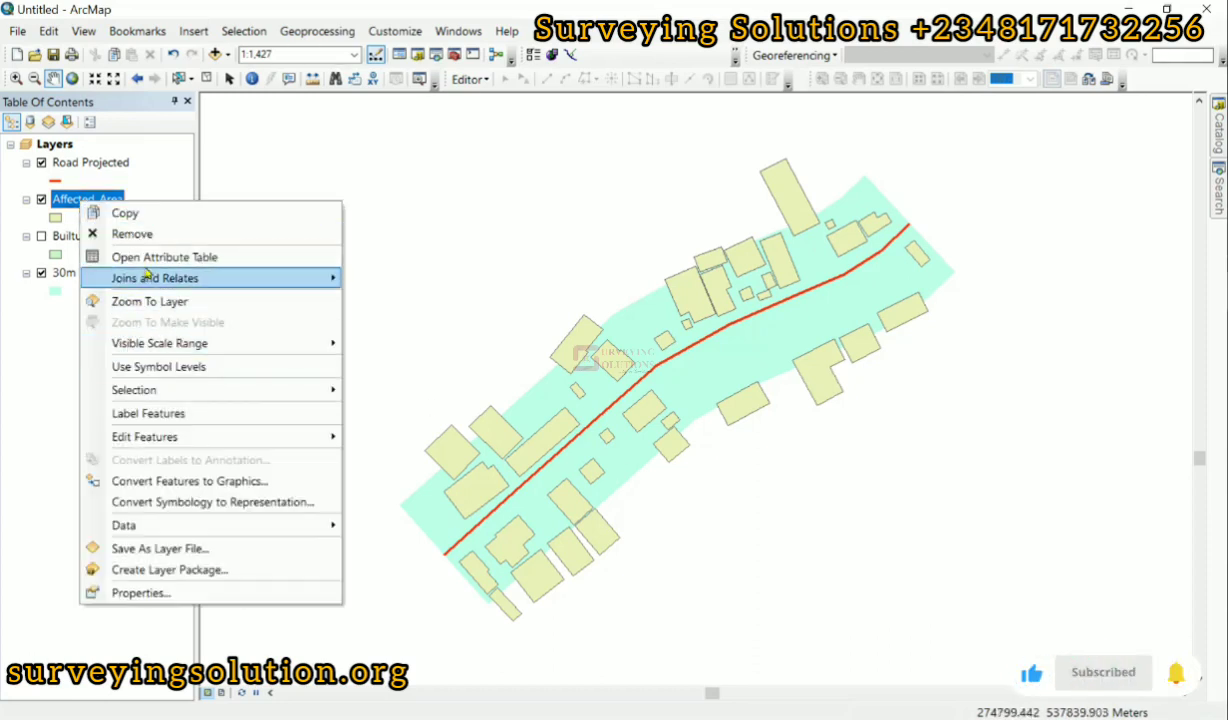
{"action": "left_click", "coordinate": [152, 258]}
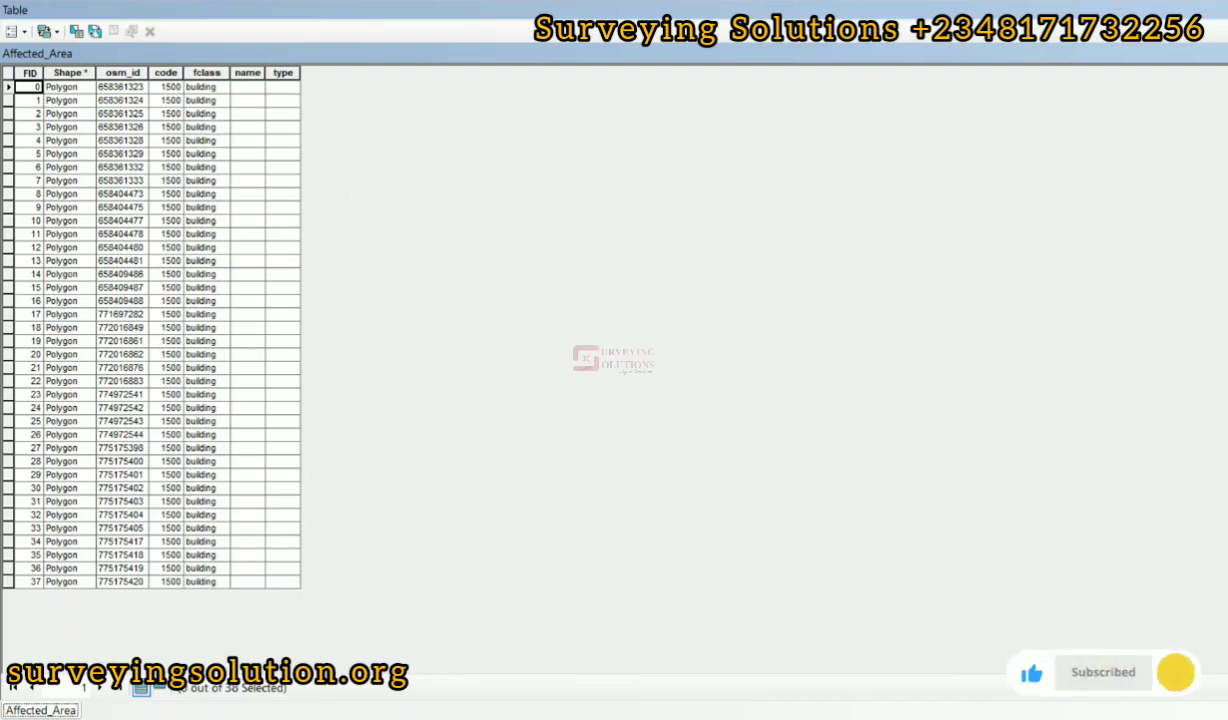
{"action": "left_click", "coordinate": [1212, 6]}
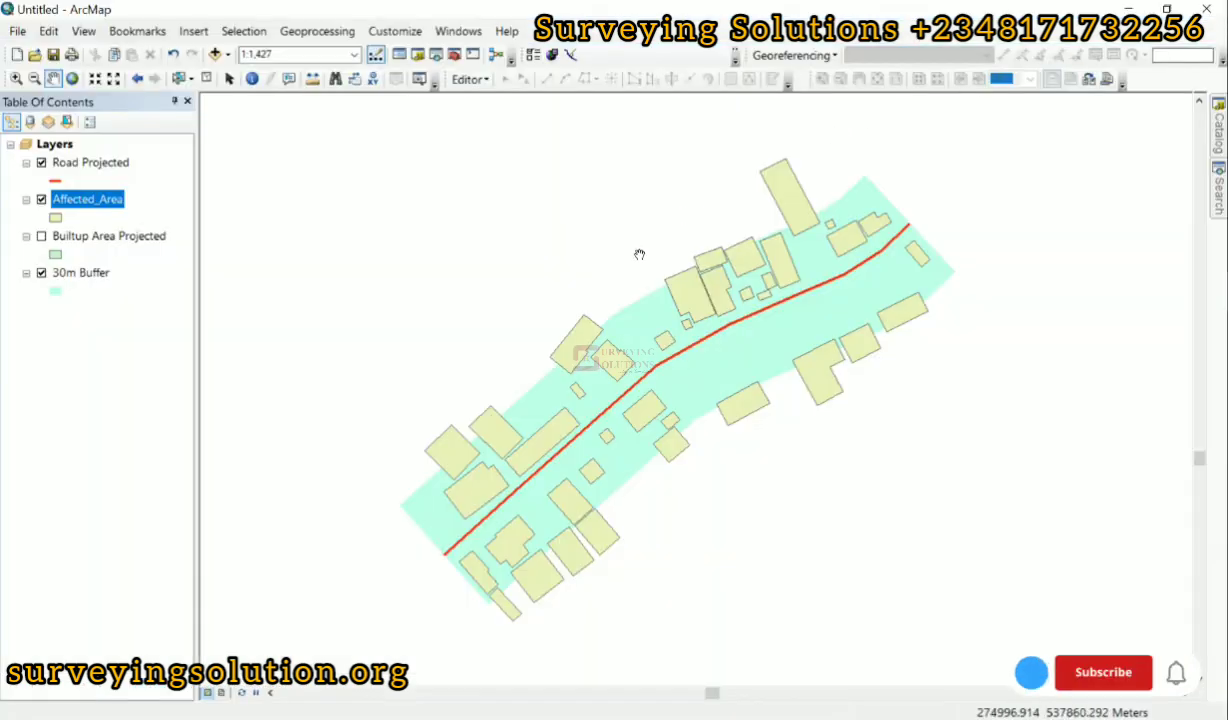